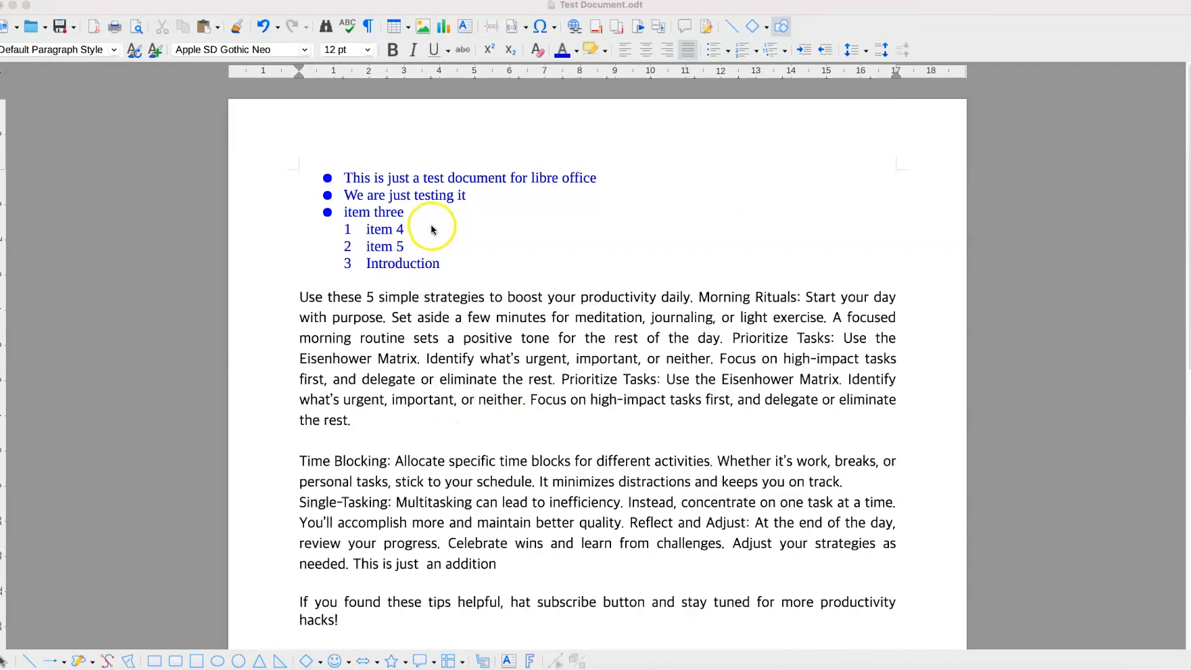
# Add an empty line after the paragraph ending "delegate or eliminate the rest.".
pyautogui.click(329, 178)
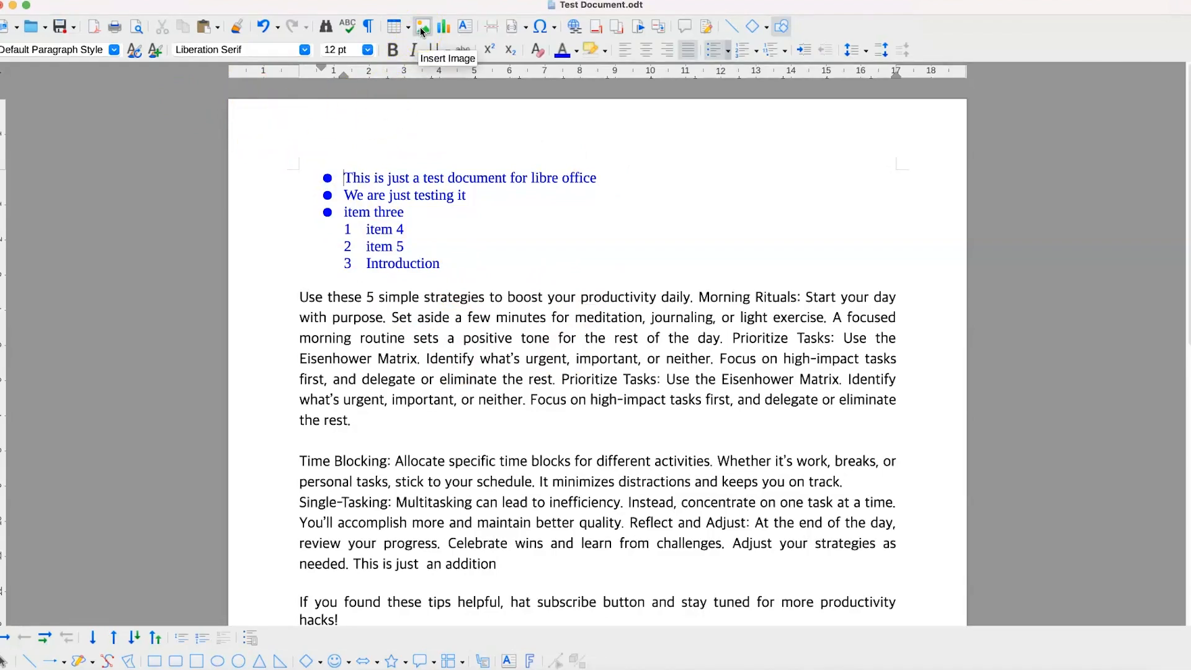
pyautogui.scroll(-5, 360, 435)
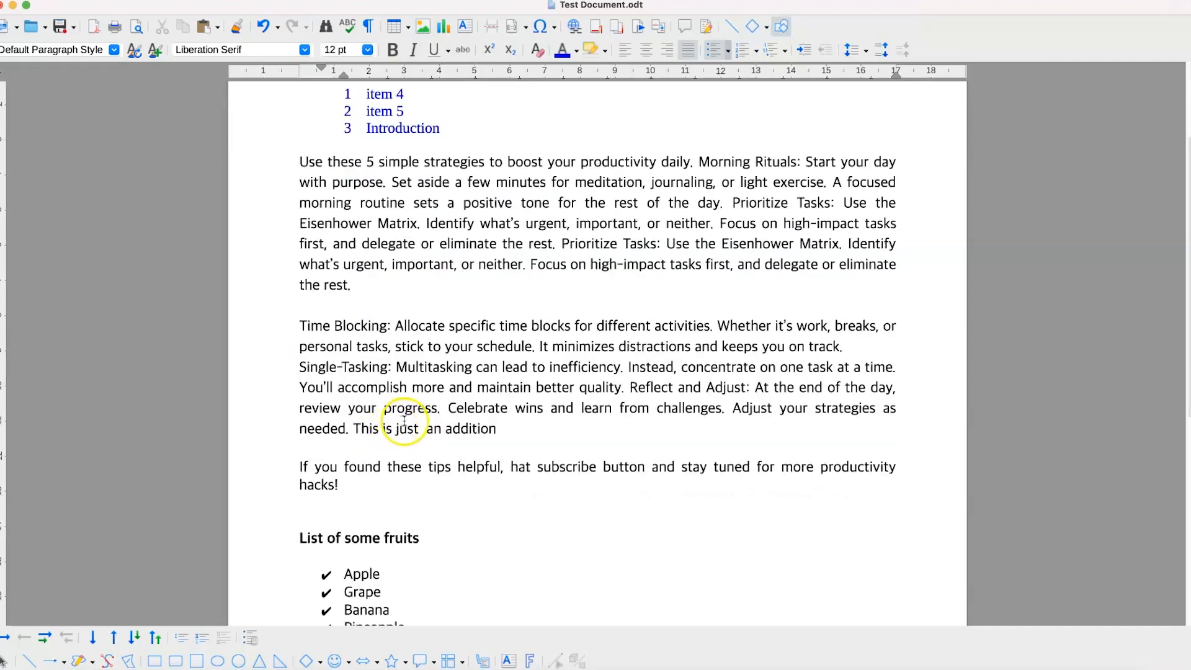
pyautogui.scroll(-6, 396, 421)
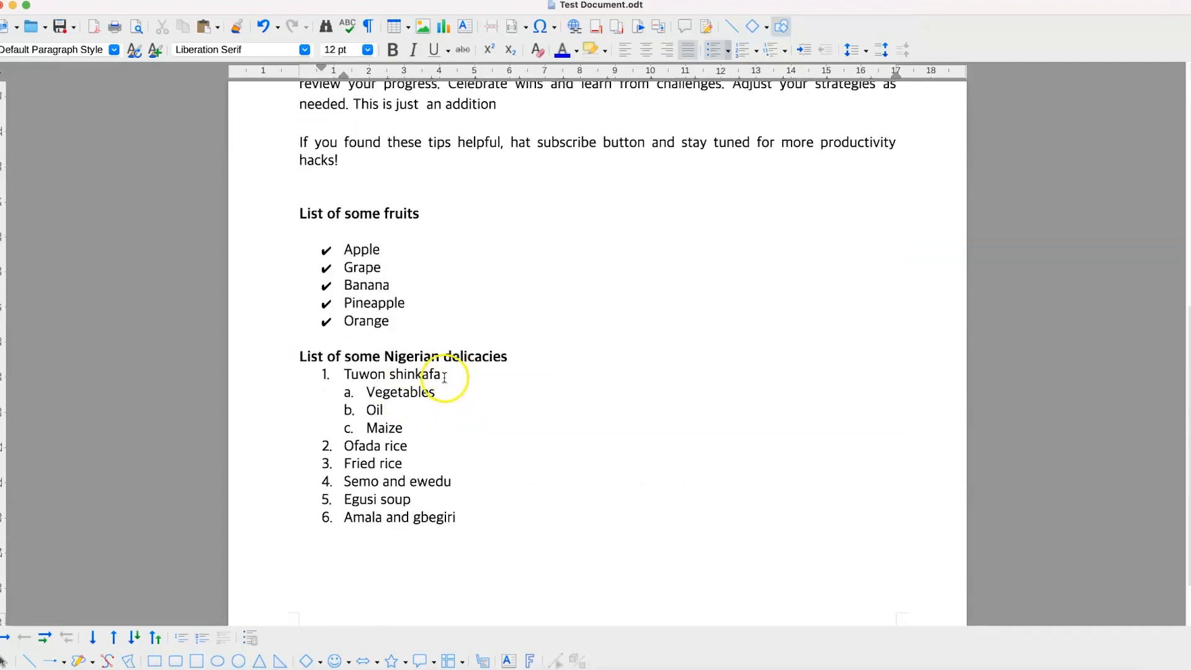
pyautogui.scroll(5, 452, 325)
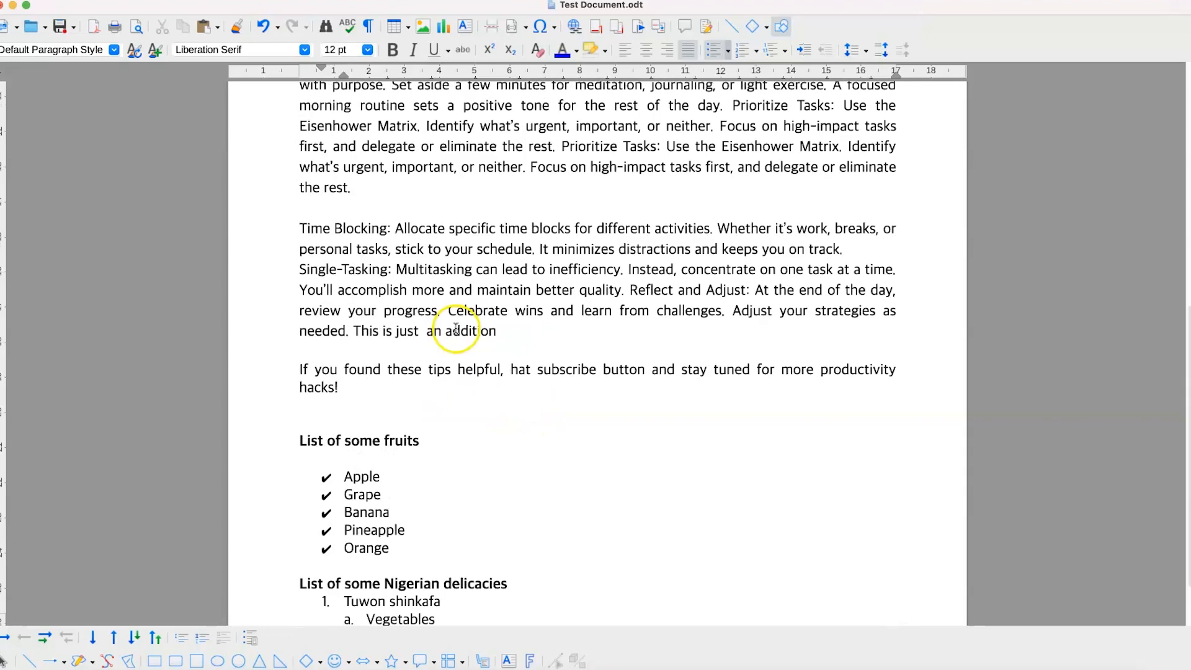
pyautogui.click(426, 192)
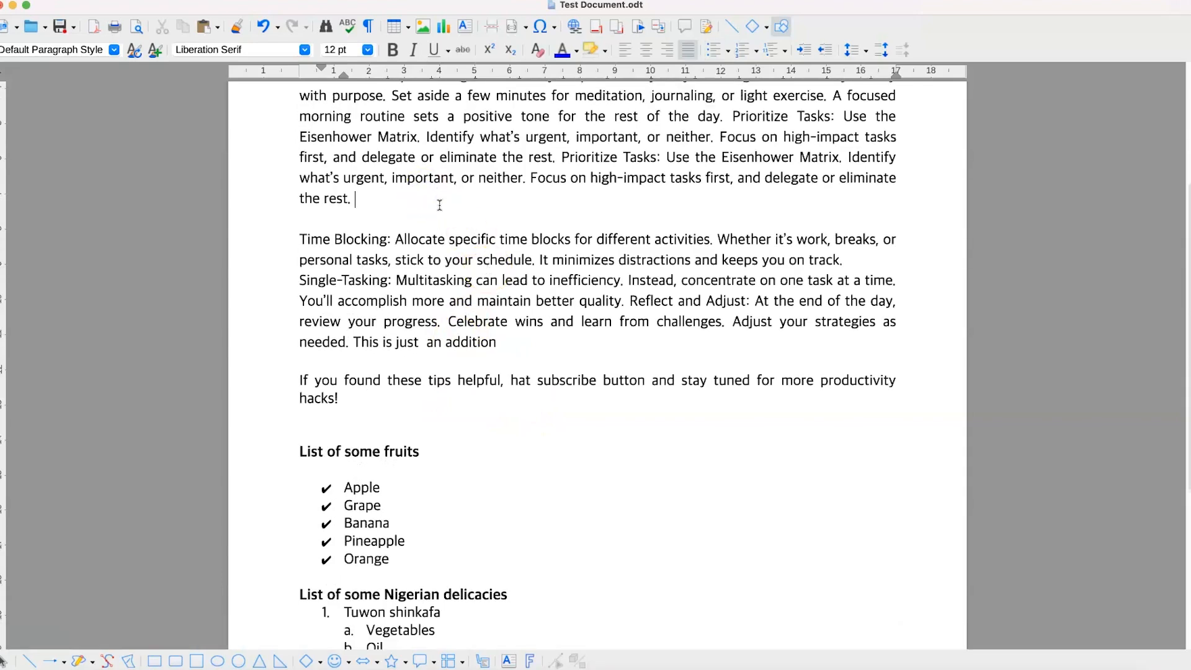
pyautogui.press('Return')
pyautogui.scroll(1, 452, 176)
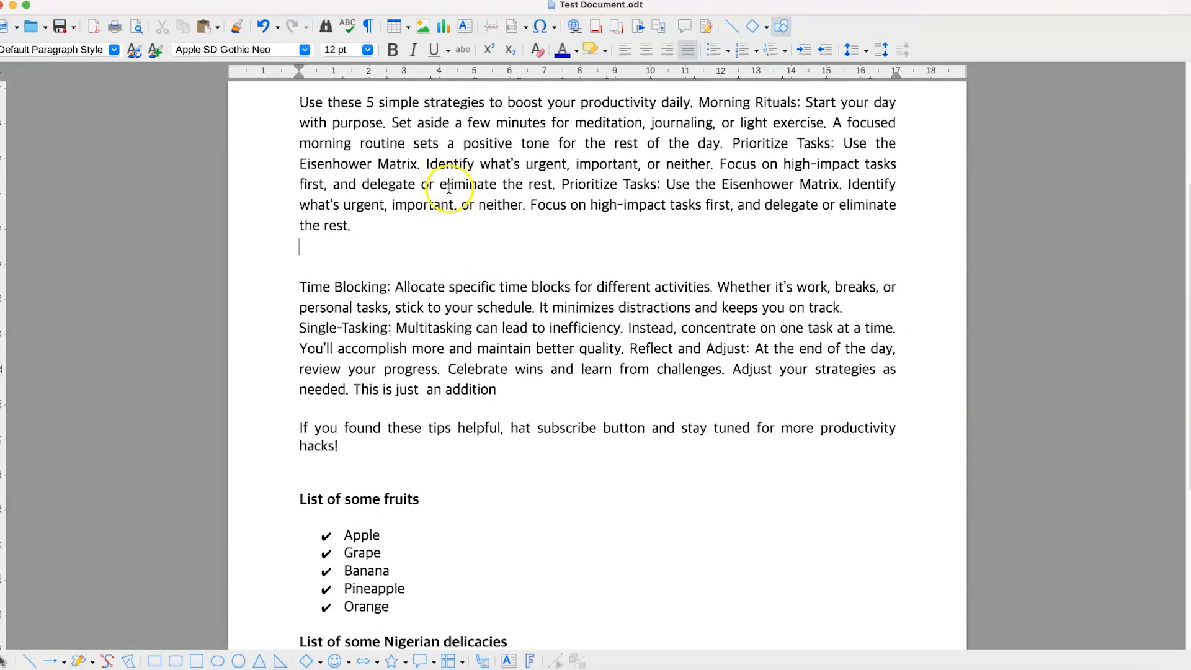
pyautogui.click(324, 268)
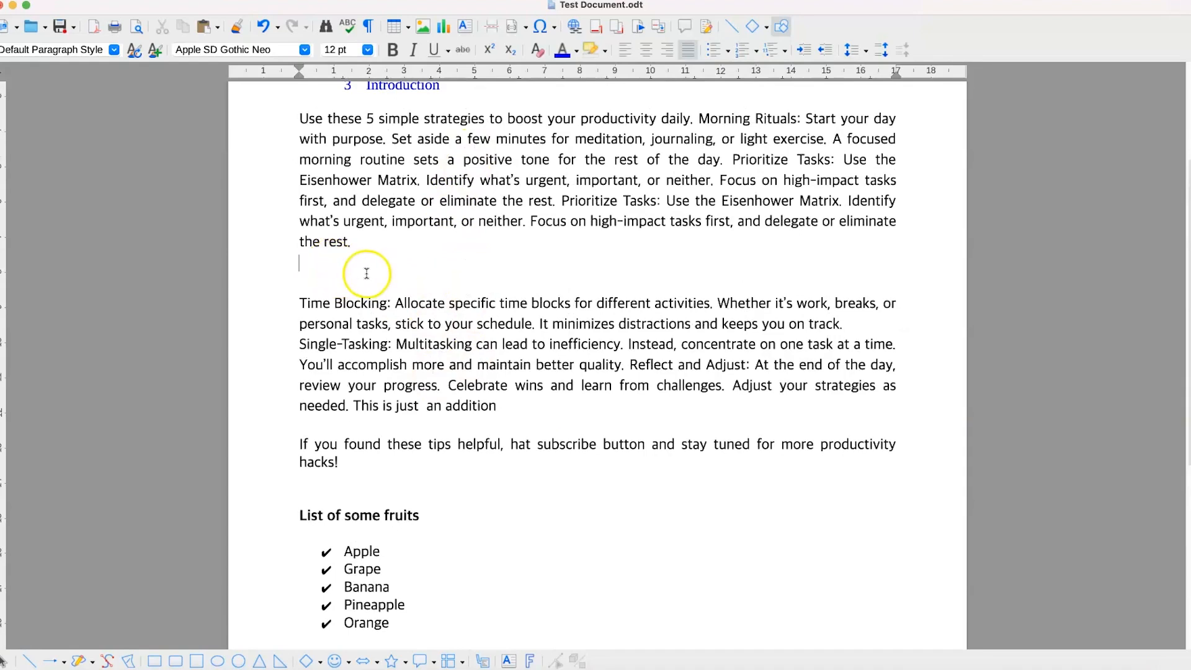
# Insert the image "Make Money Youtube Thumbnail (4).png" from the Downloads folder on the new empty line.
pyautogui.click(424, 28)
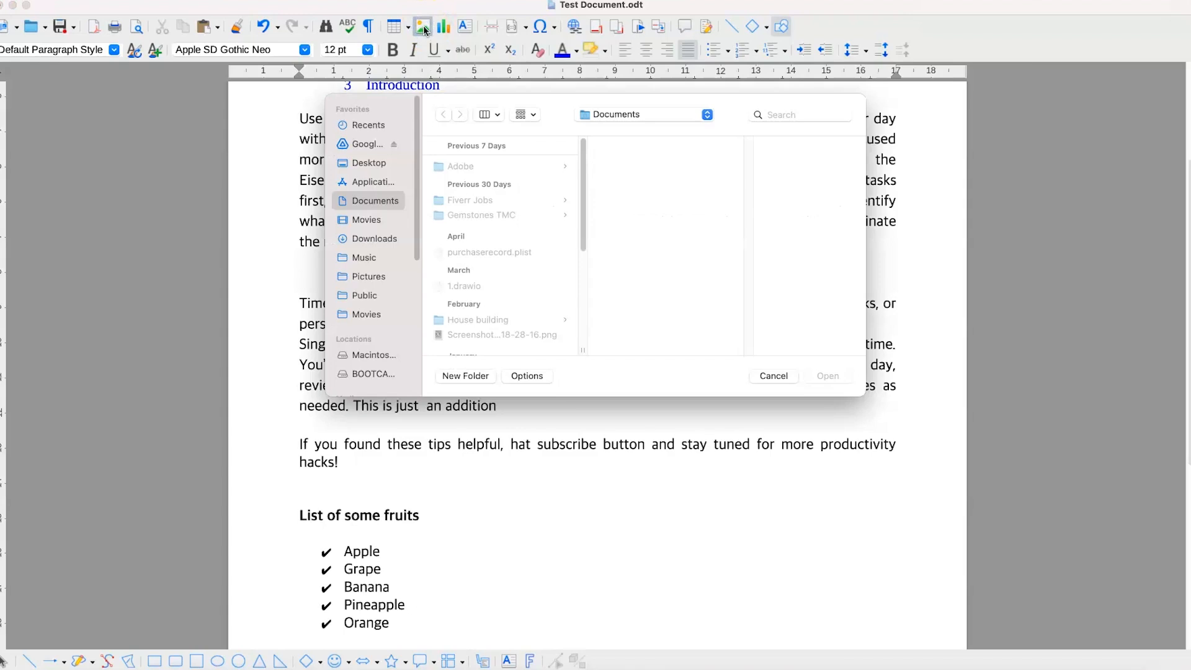
pyautogui.click(374, 241)
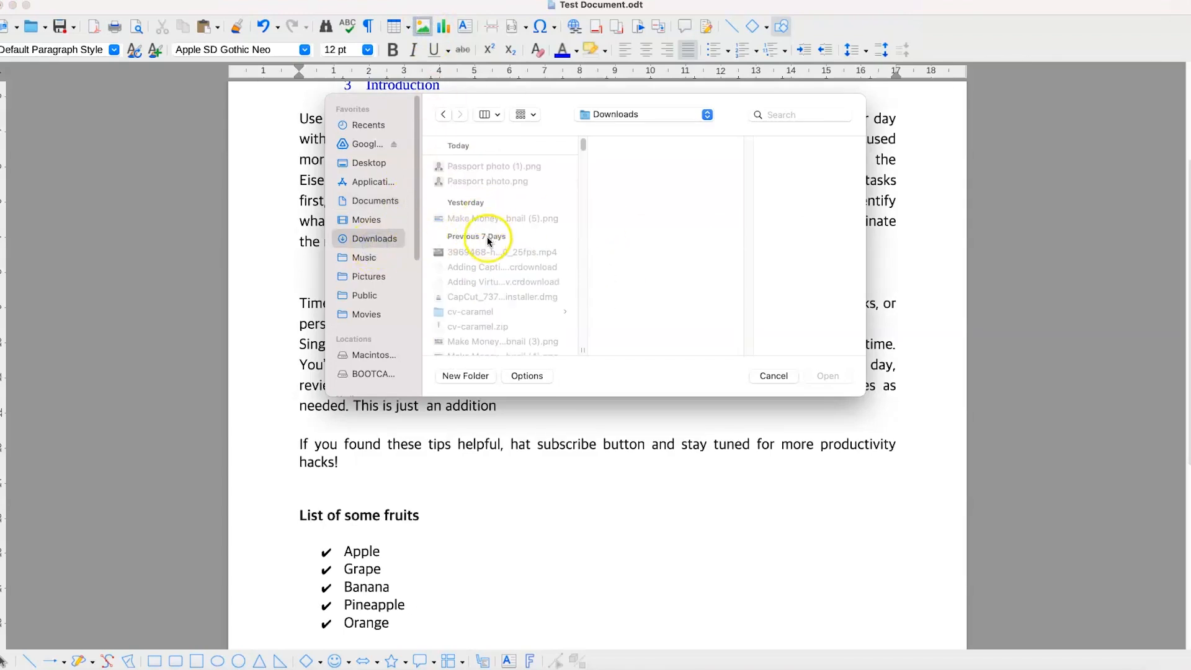
pyautogui.scroll(-5, 491, 254)
pyautogui.scroll(-3, 495, 271)
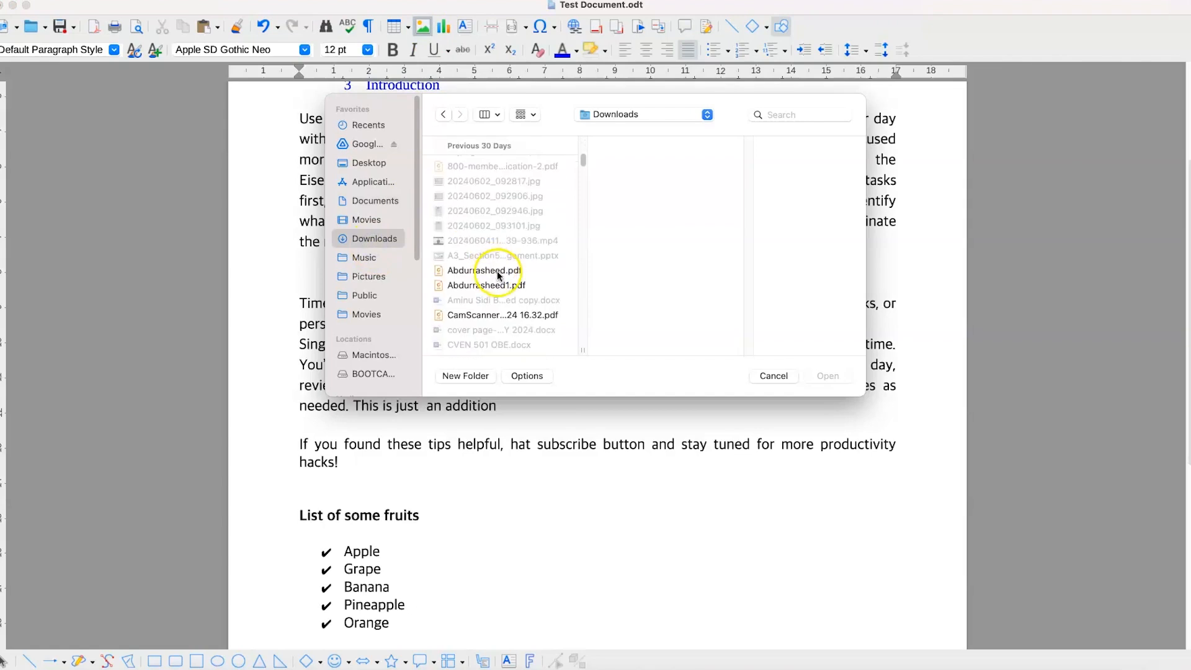
pyautogui.click(499, 271)
pyautogui.scroll(5, 504, 242)
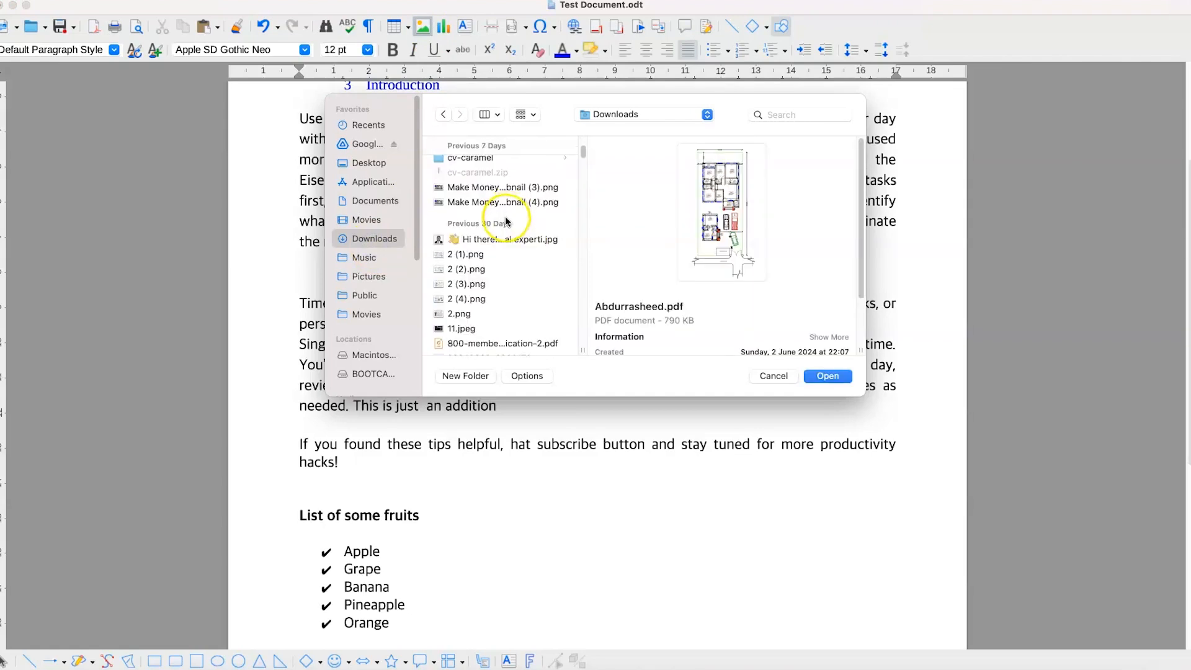
pyautogui.click(506, 206)
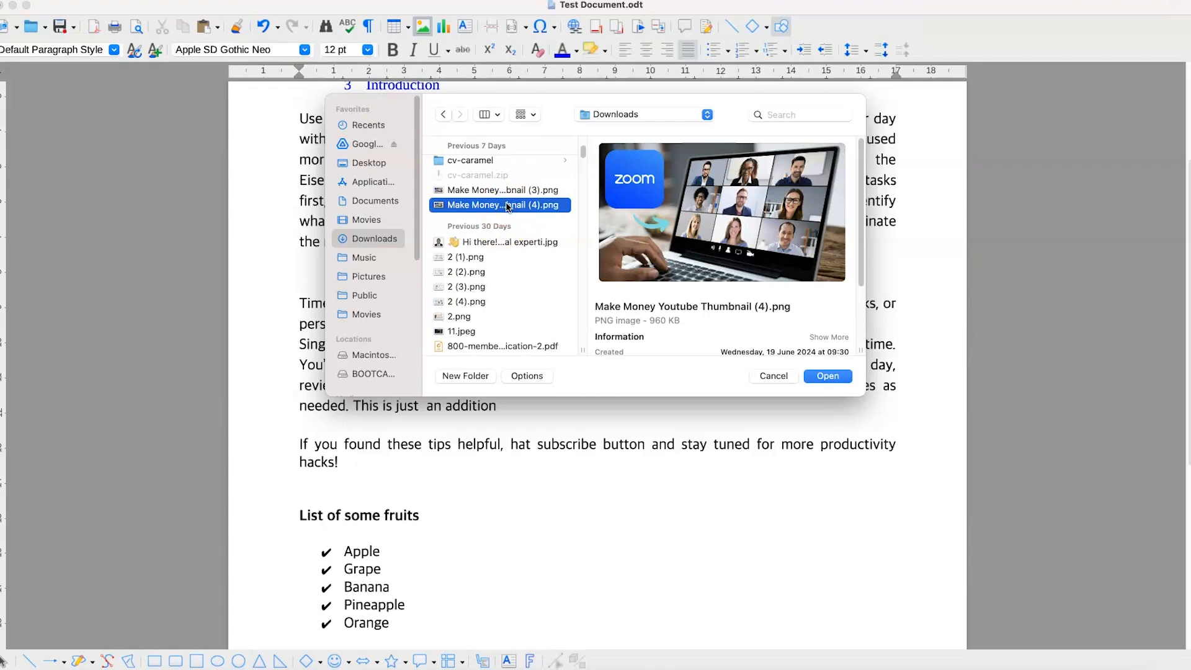
pyautogui.click(828, 376)
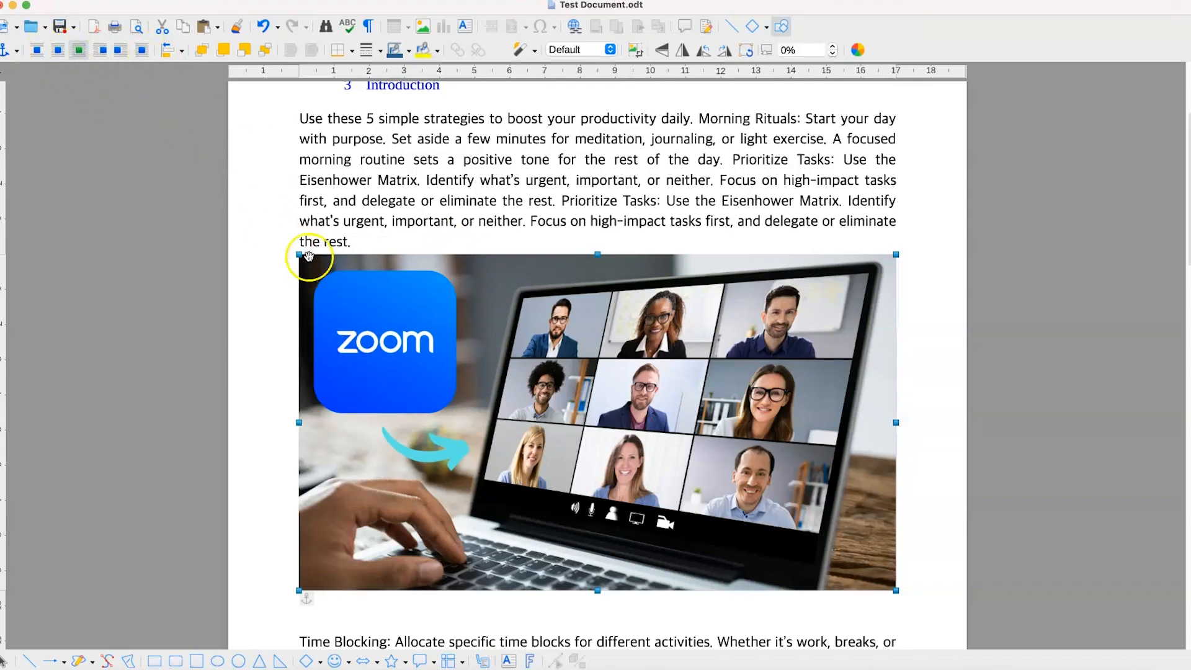
# Shrink the inserted image proportionally to about 10 cm wide, placing it level with the "Time Blocking" paragraph.
pyautogui.moveTo(305, 258); pyautogui.dragTo(456, 388)
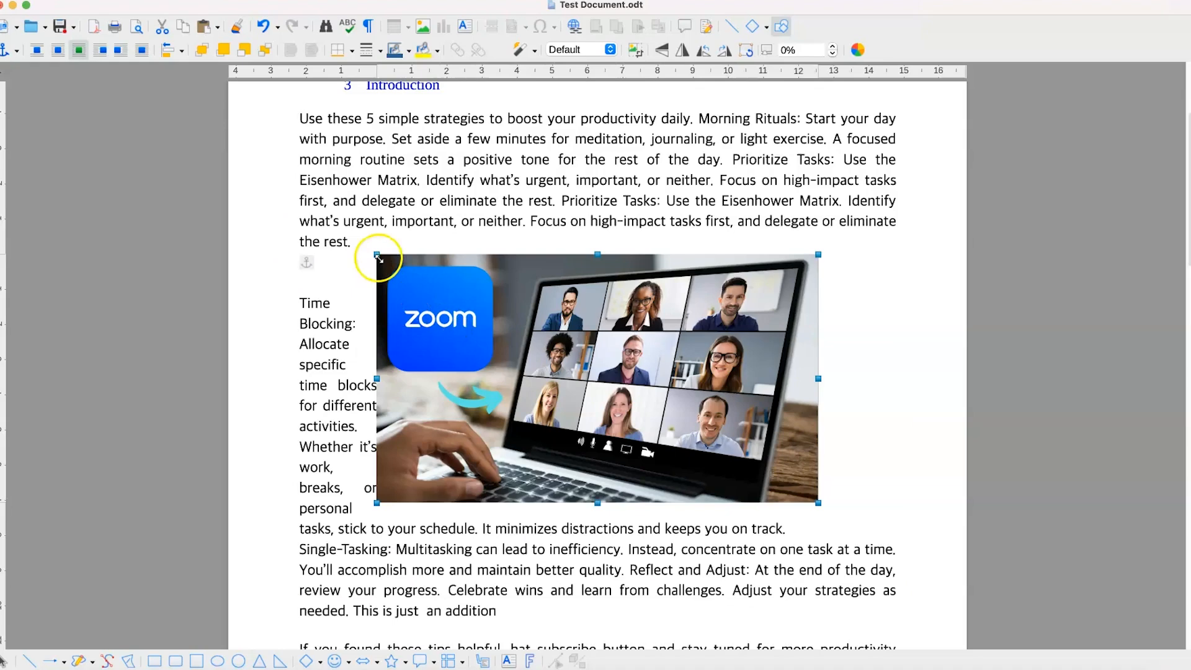
pyautogui.moveTo(378, 257); pyautogui.dragTo(468, 324)
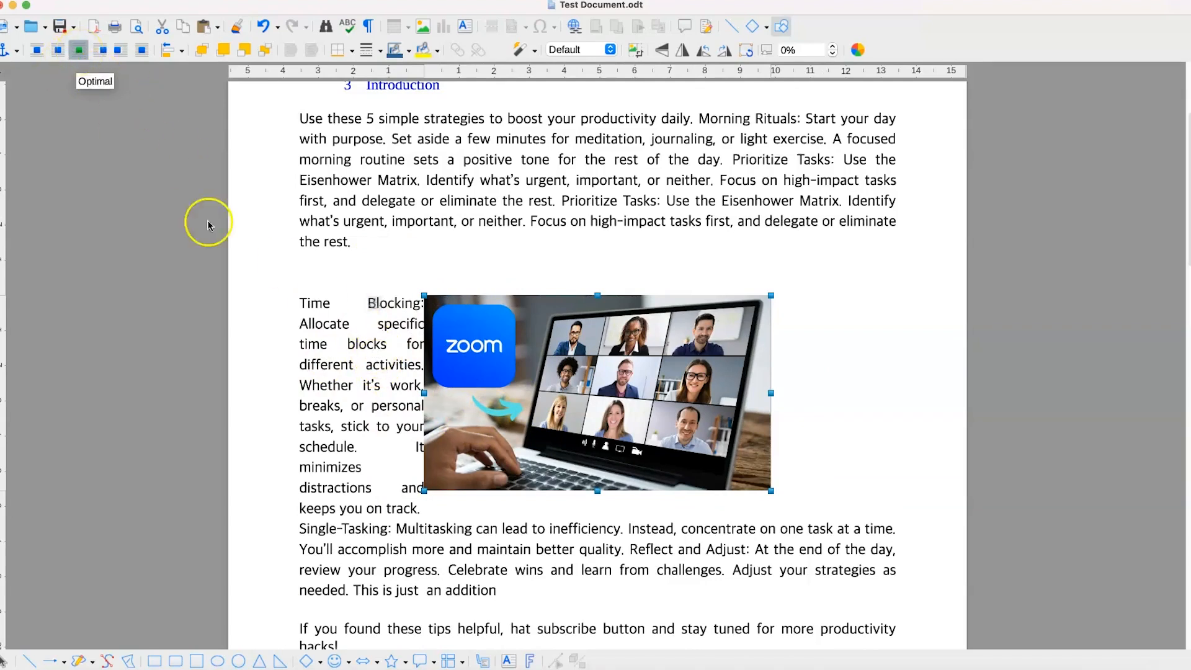
# Try the Before, After and Through text wraps on the image, and set its wrap to None.
pyautogui.click(100, 57)
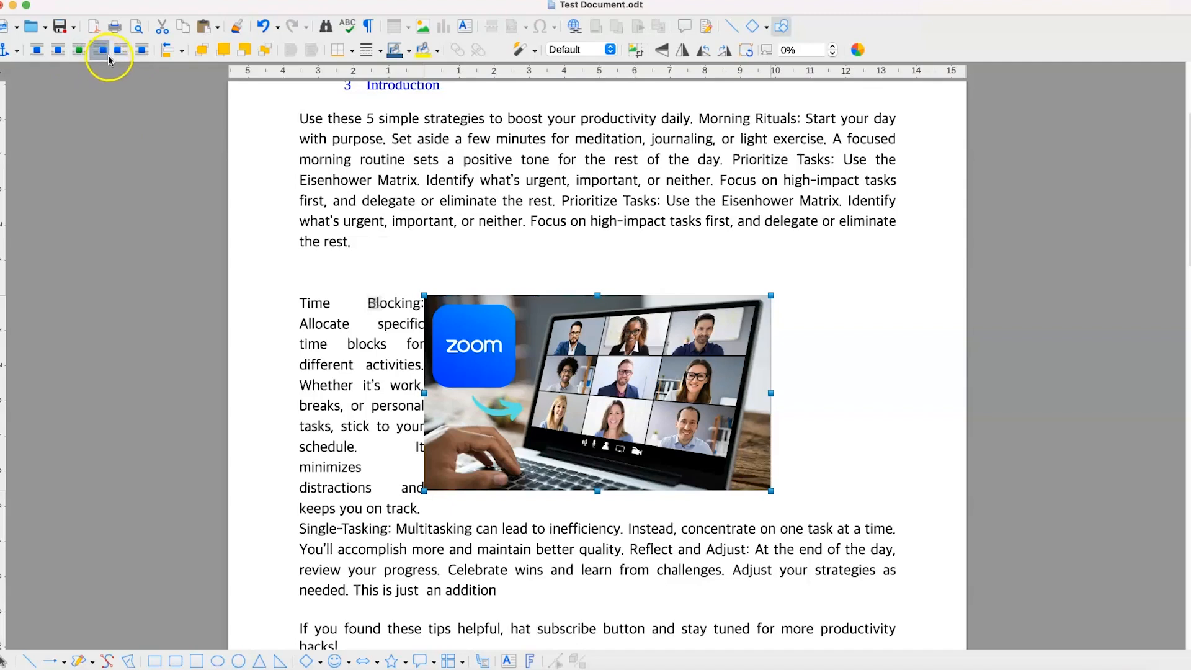
pyautogui.click(120, 51)
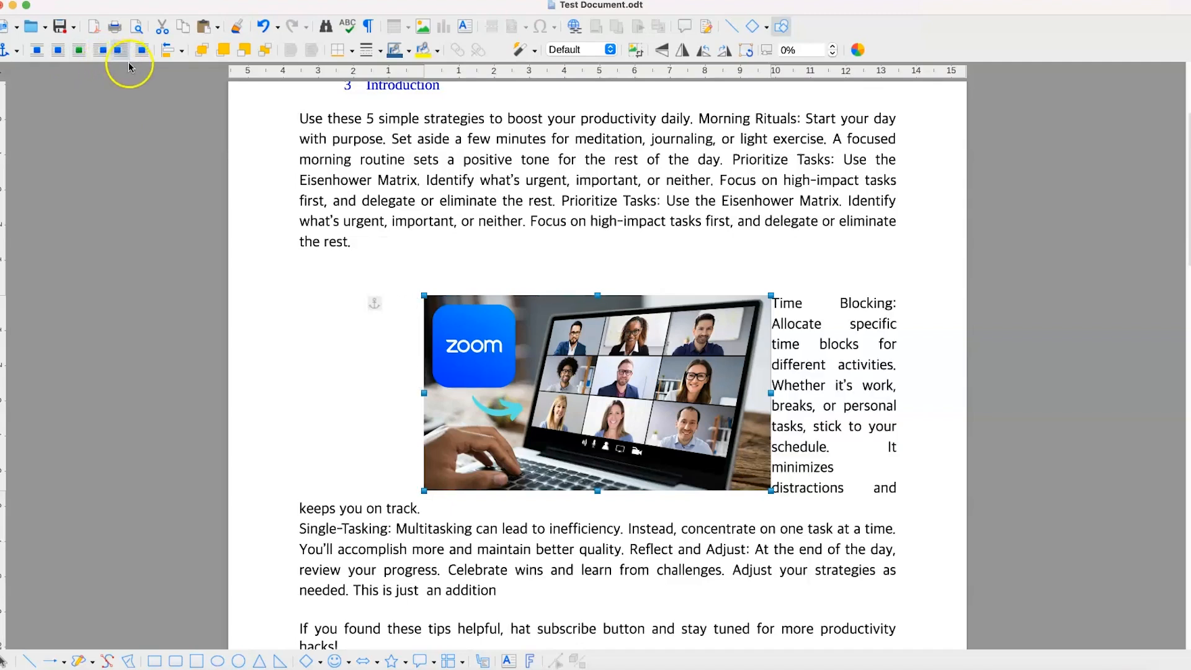
pyautogui.click(142, 50)
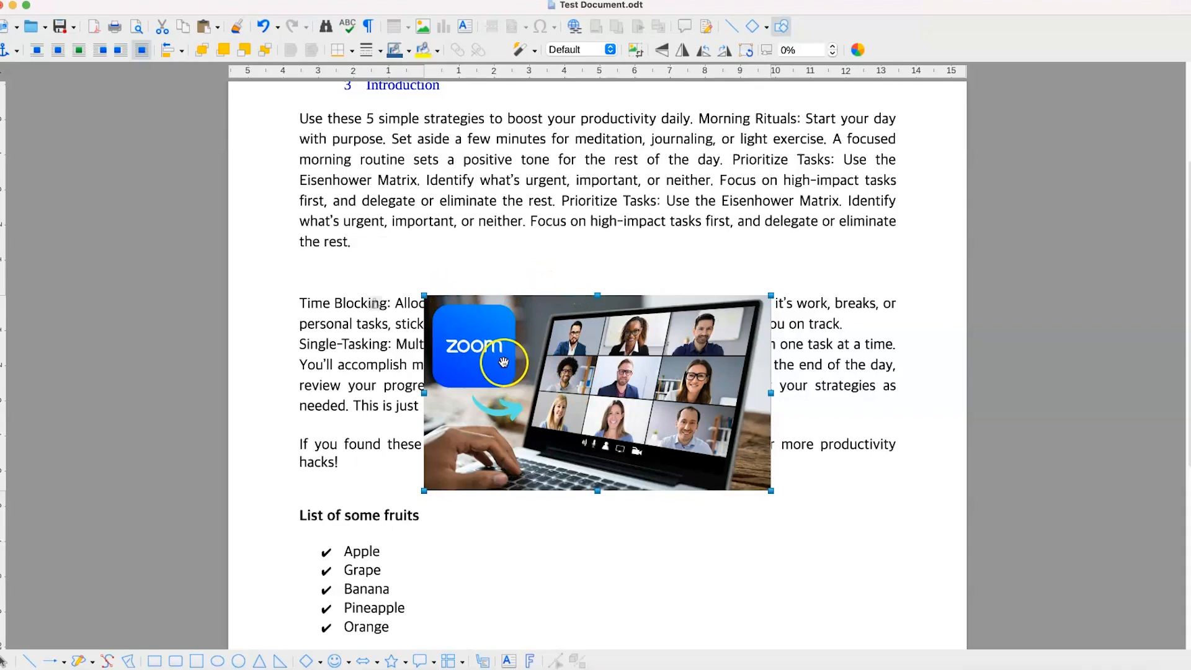
pyautogui.click(38, 55)
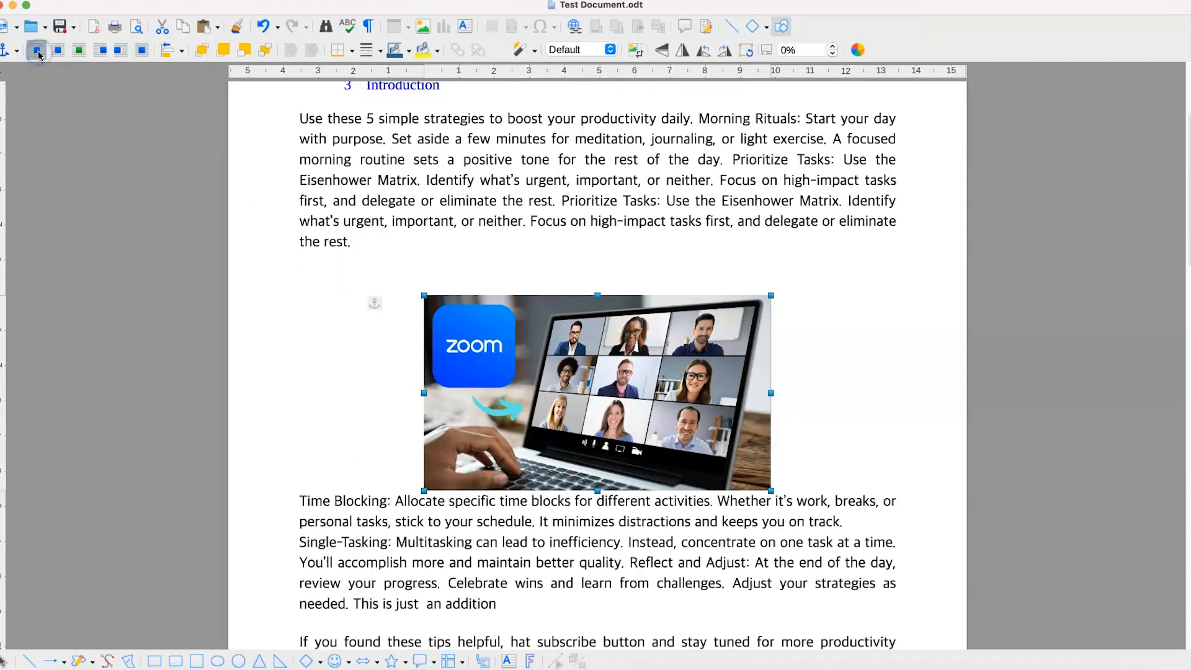
pyautogui.click(630, 456)
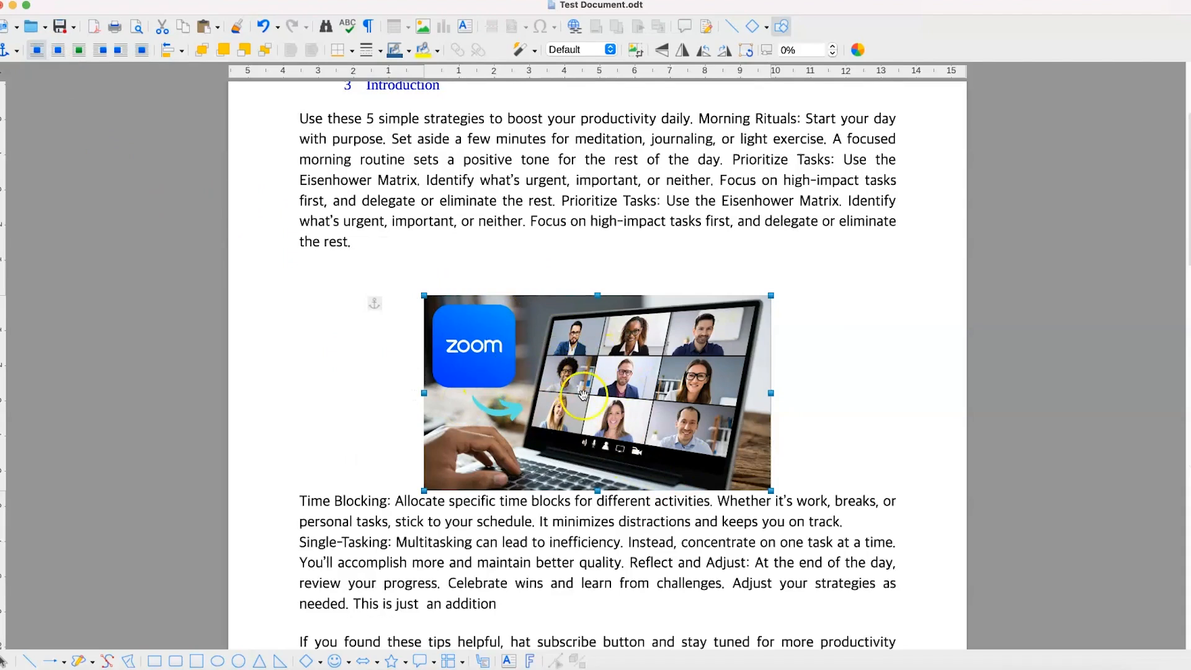
pyautogui.click(852, 472)
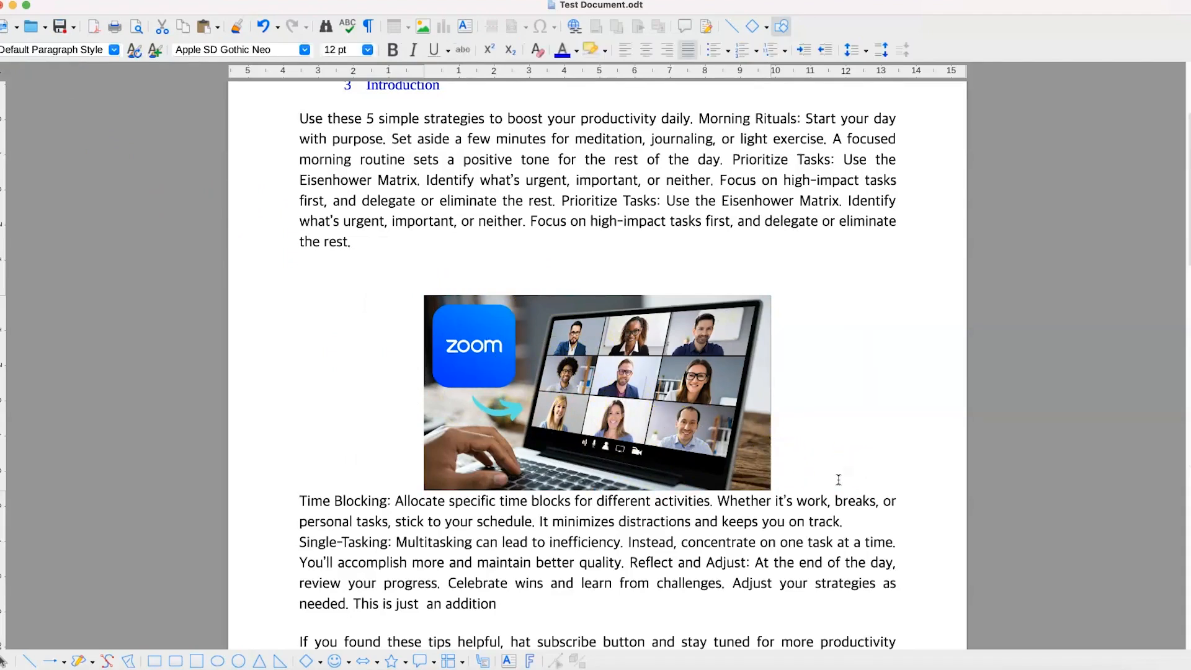
pyautogui.click(834, 475)
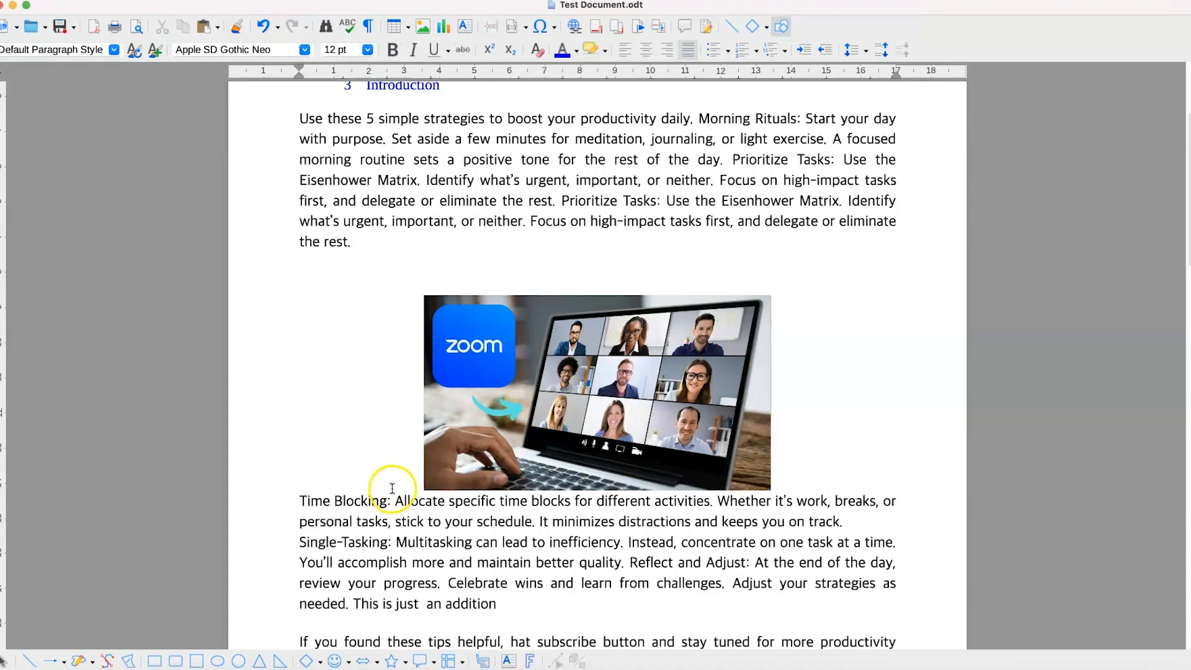
pyautogui.press('Return')
pyautogui.click(492, 394)
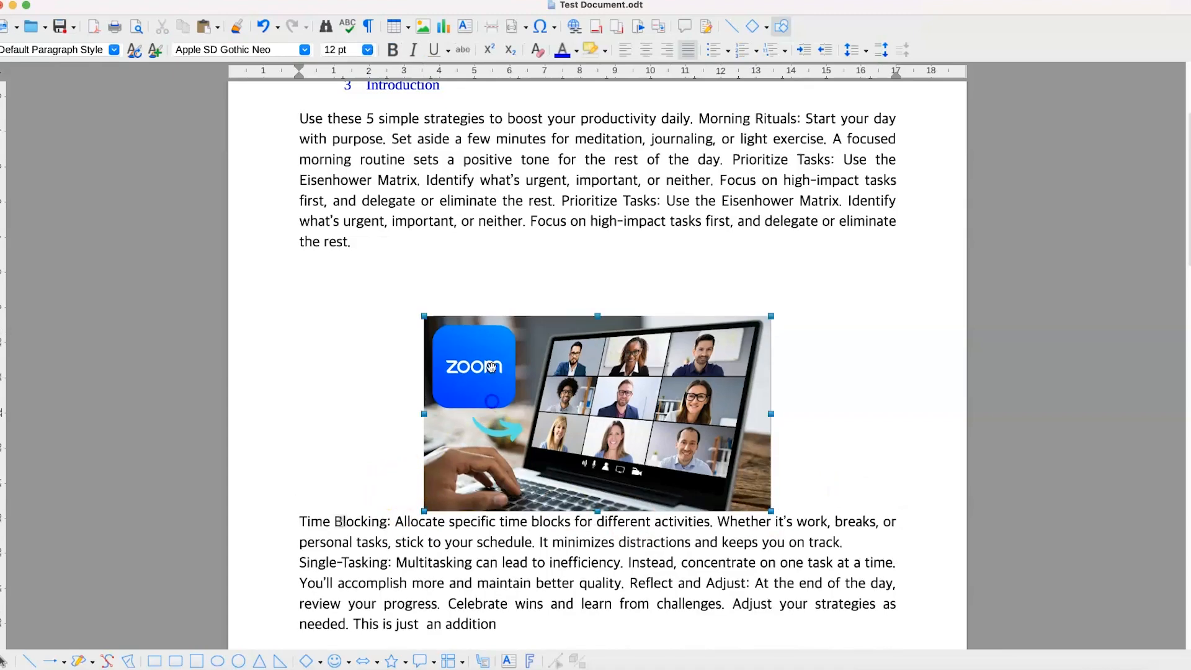
pyautogui.click(474, 293)
pyautogui.press('BackSpace')
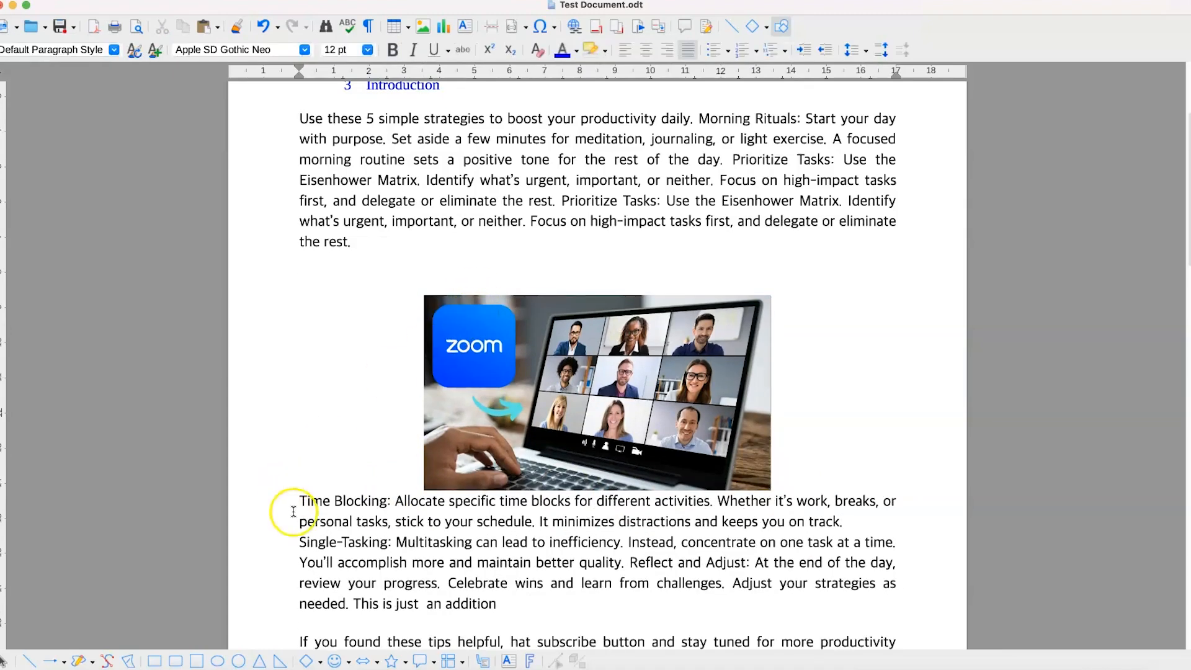
# Insert two empty lines before the "Time Blocking" paragraph and move the image up closer to the first paragraph.
pyautogui.press('Return')
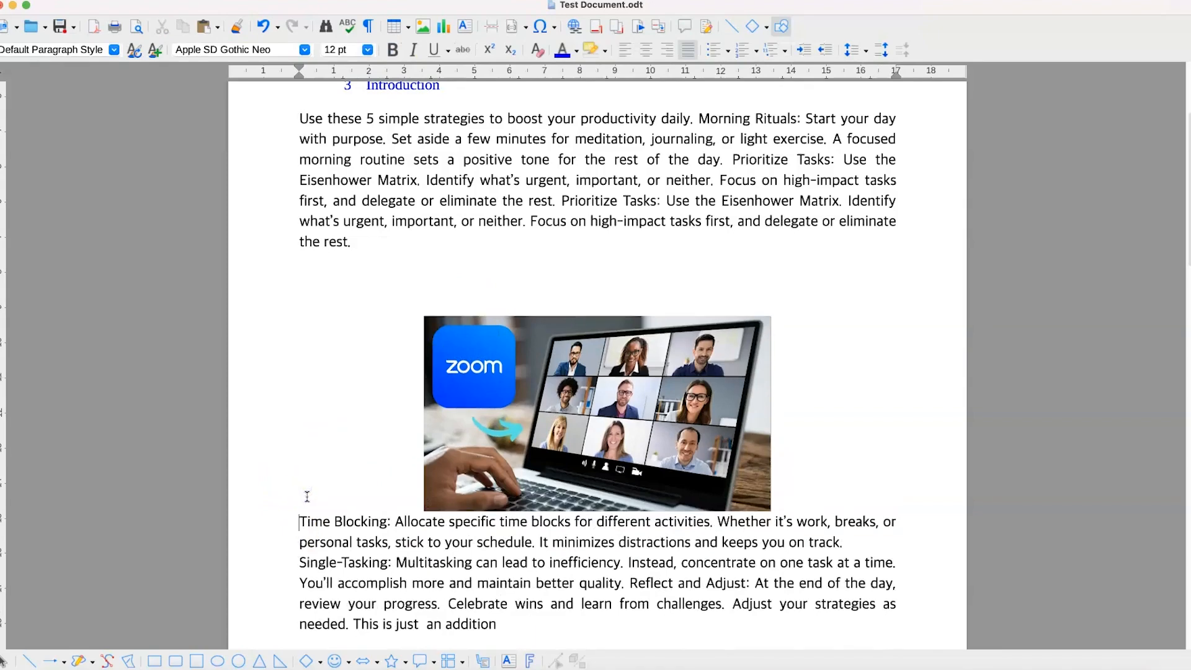
pyautogui.press('Return')
pyautogui.click(529, 435)
pyautogui.moveTo(530, 435); pyautogui.dragTo(531, 397)
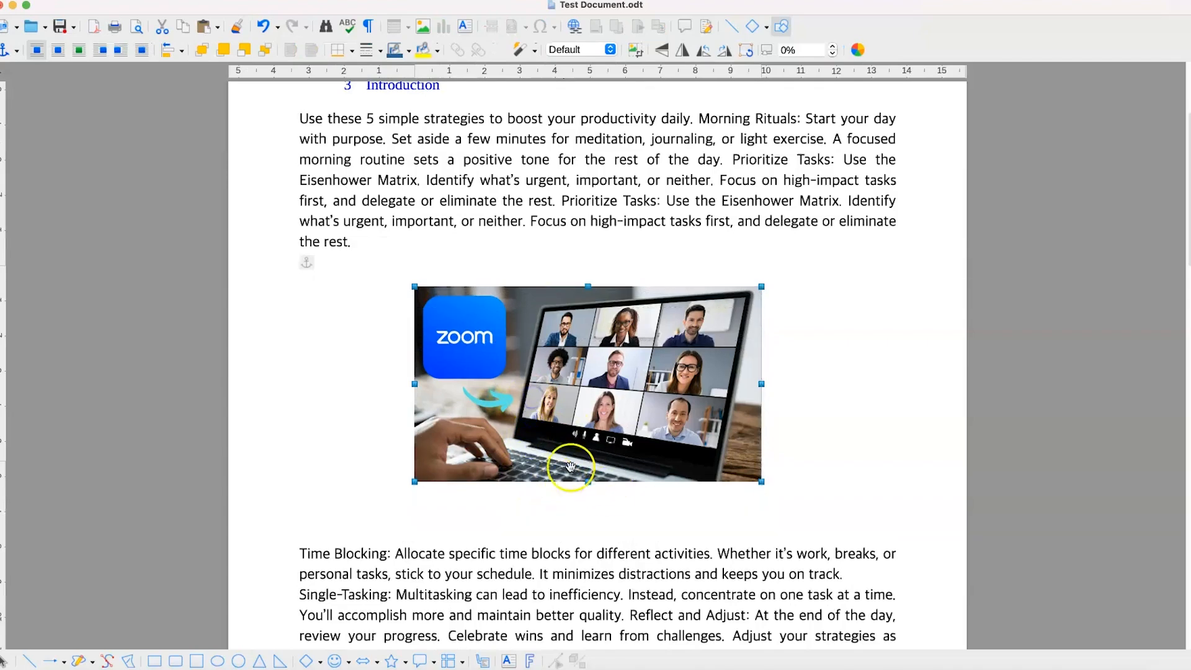
# Delete two surplus empty lines between the image and the "Time Blocking" paragraph.
pyautogui.click(417, 508)
pyautogui.press('BackSpace')
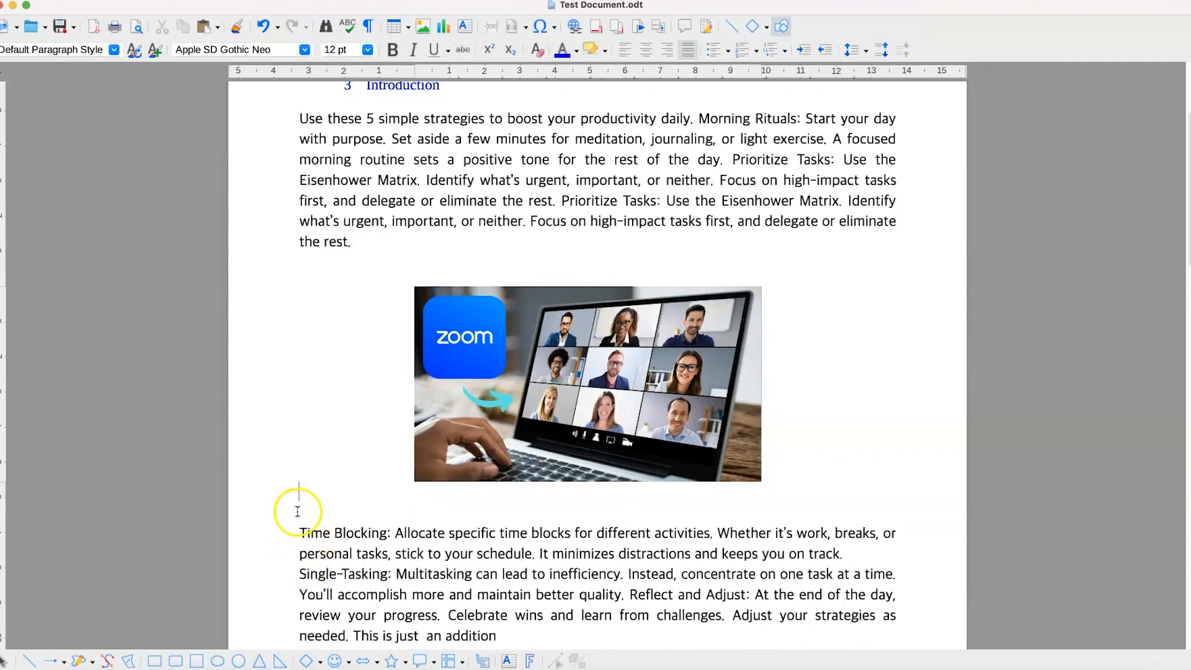
pyautogui.click(298, 508)
pyautogui.press('BackSpace')
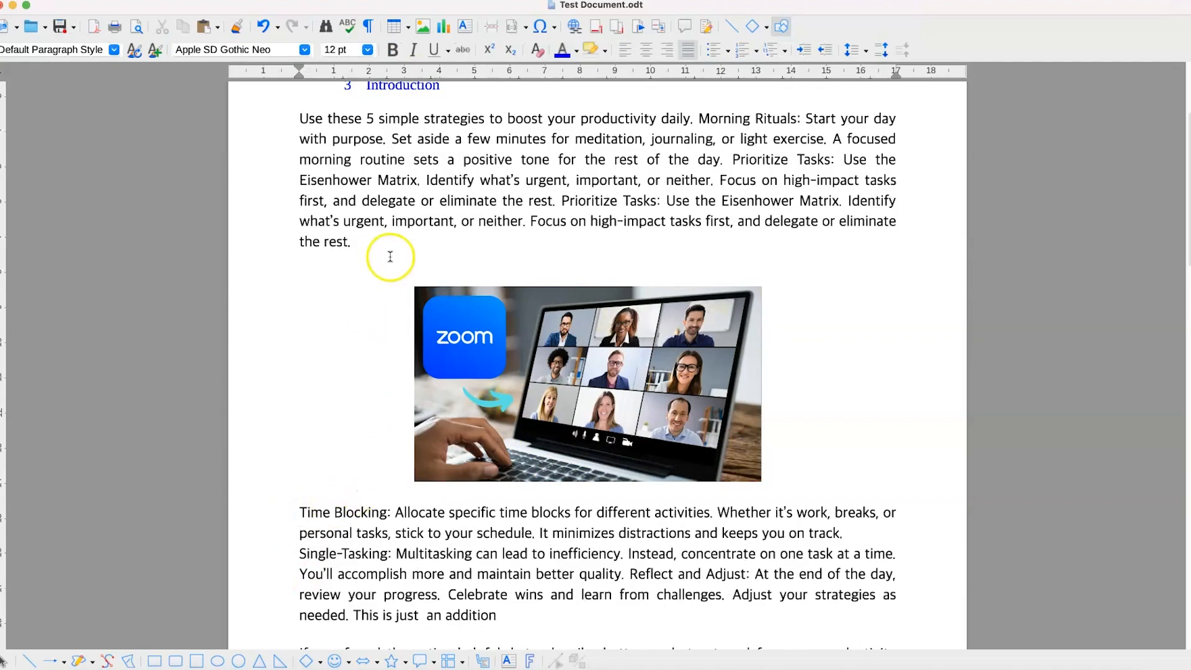
# Try twice to delete the empty line between the first paragraph and the image, undoing the deletion each time.
pyautogui.press('BackSpace')
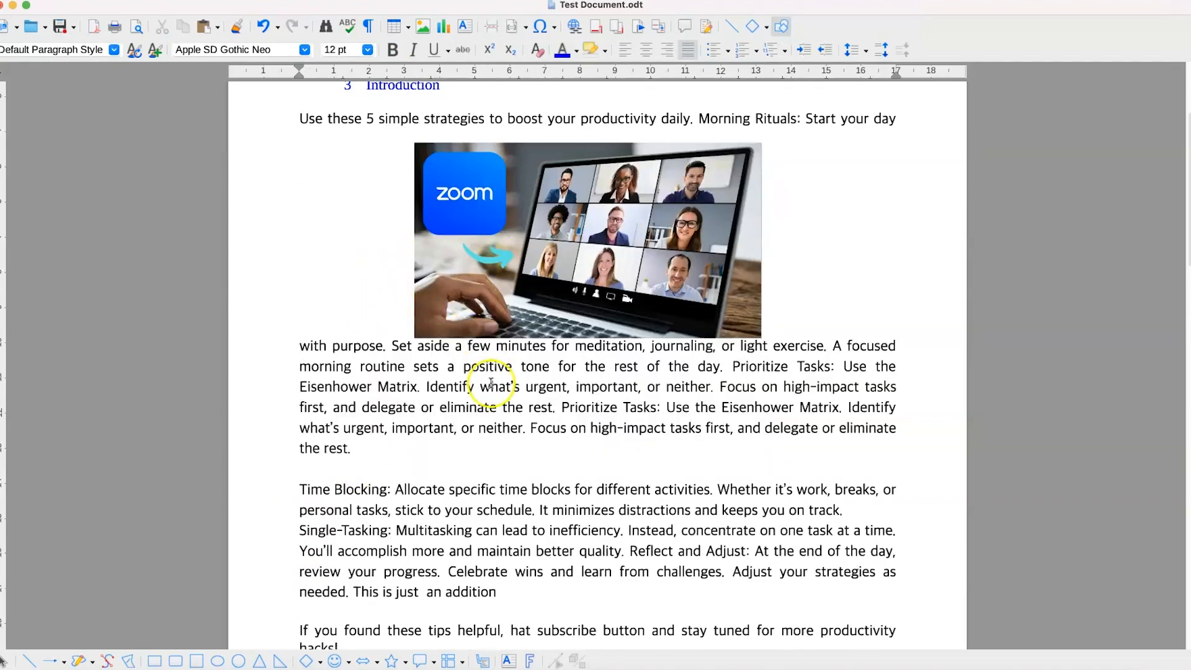
pyautogui.scroll(3, 493, 388)
pyautogui.scroll(1, 493, 388)
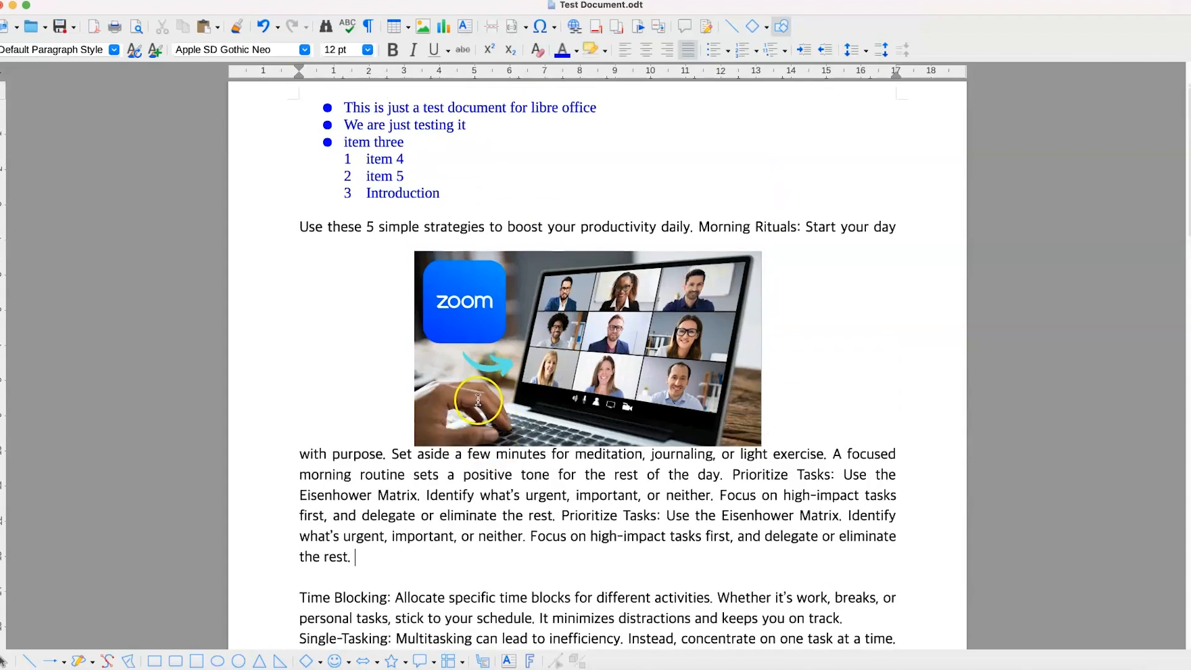
pyautogui.hotkey('ctrl', 'z')
pyautogui.scroll(-1, 479, 400)
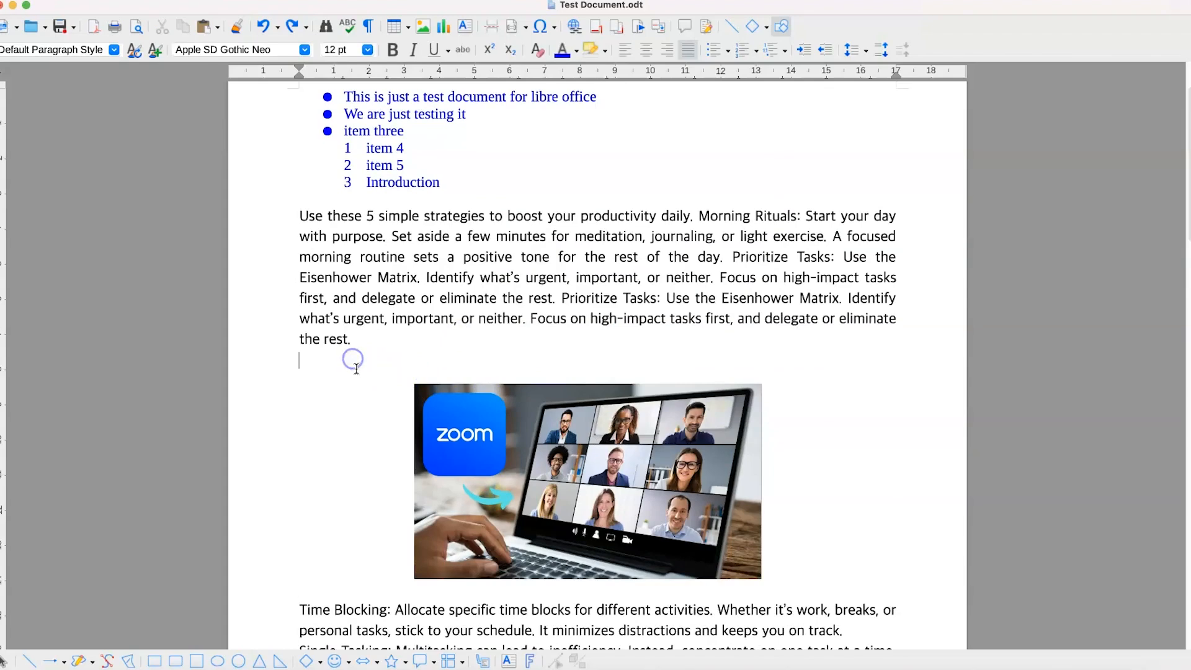
pyautogui.press('BackSpace')
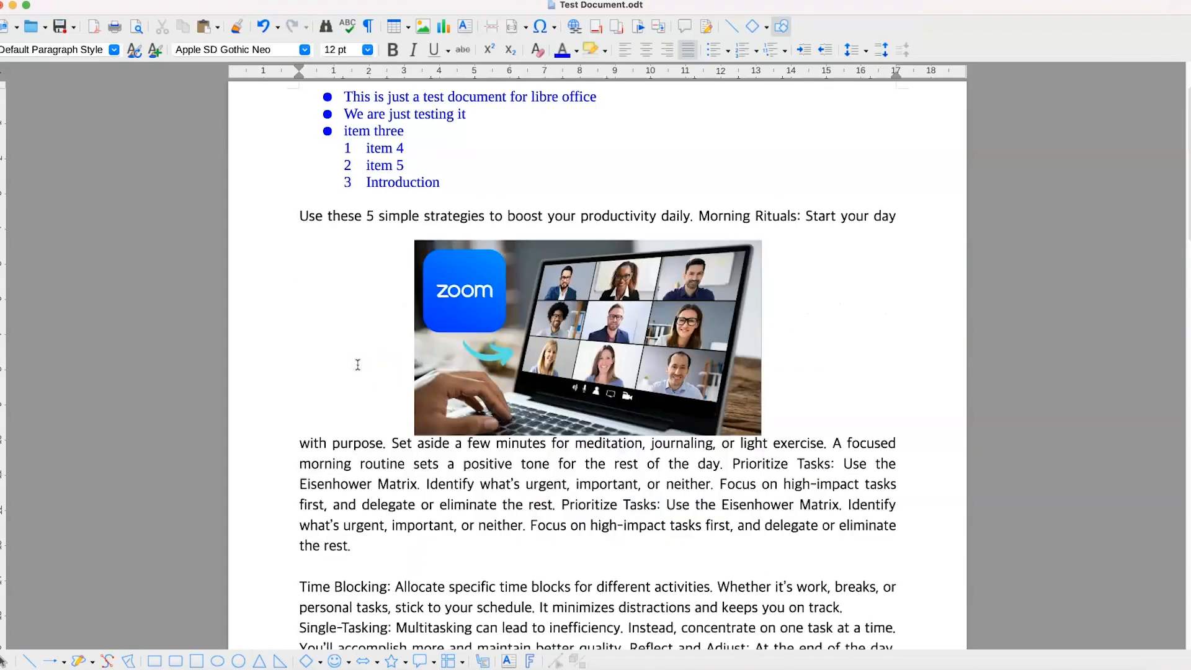
pyautogui.press('super+z')
# Select the Zoom image below the first paragraph.
pyautogui.click(429, 407)
pyautogui.click(383, 382)
pyautogui.click(539, 490)
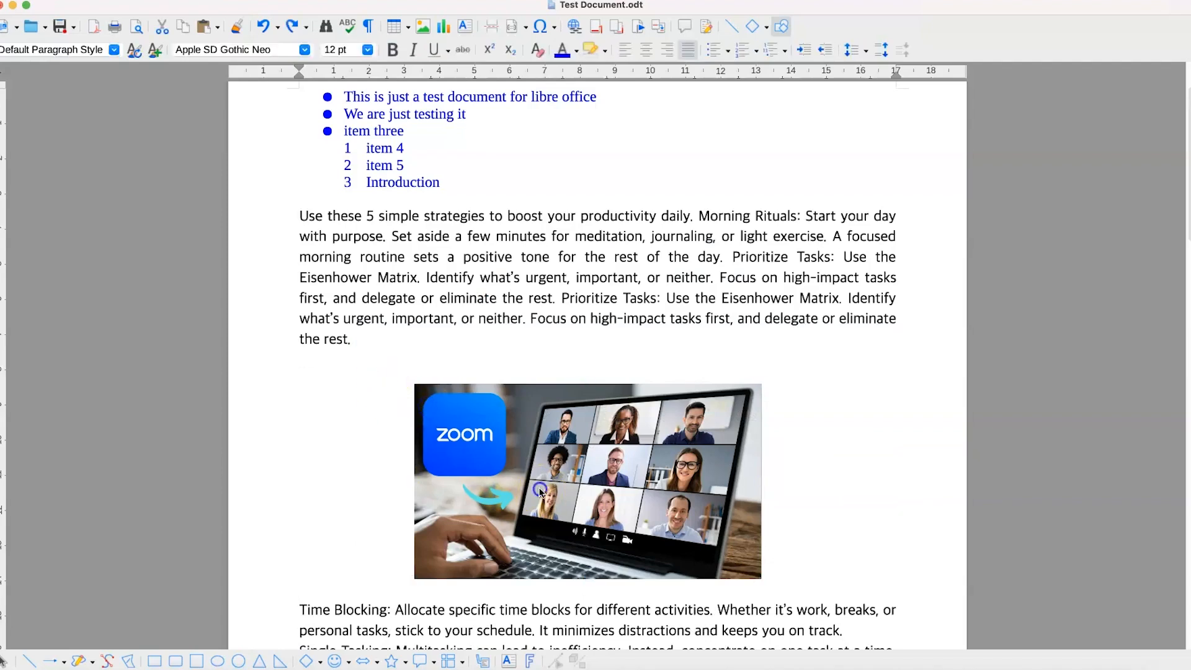
pyautogui.click(358, 369)
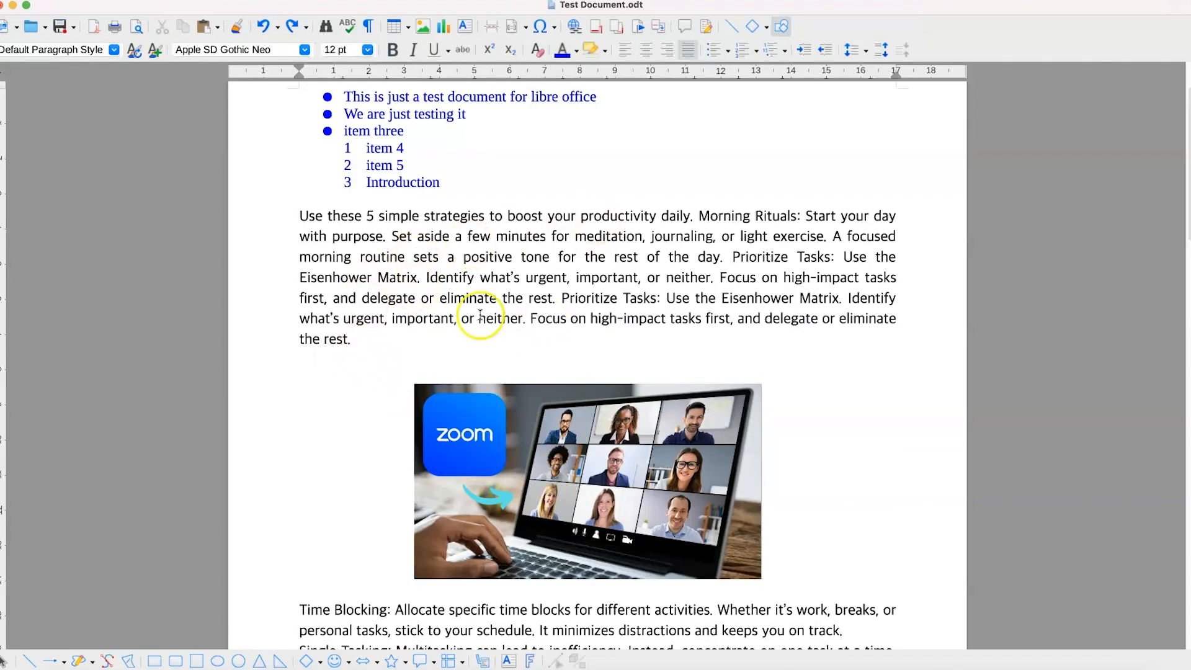
pyautogui.click(535, 441)
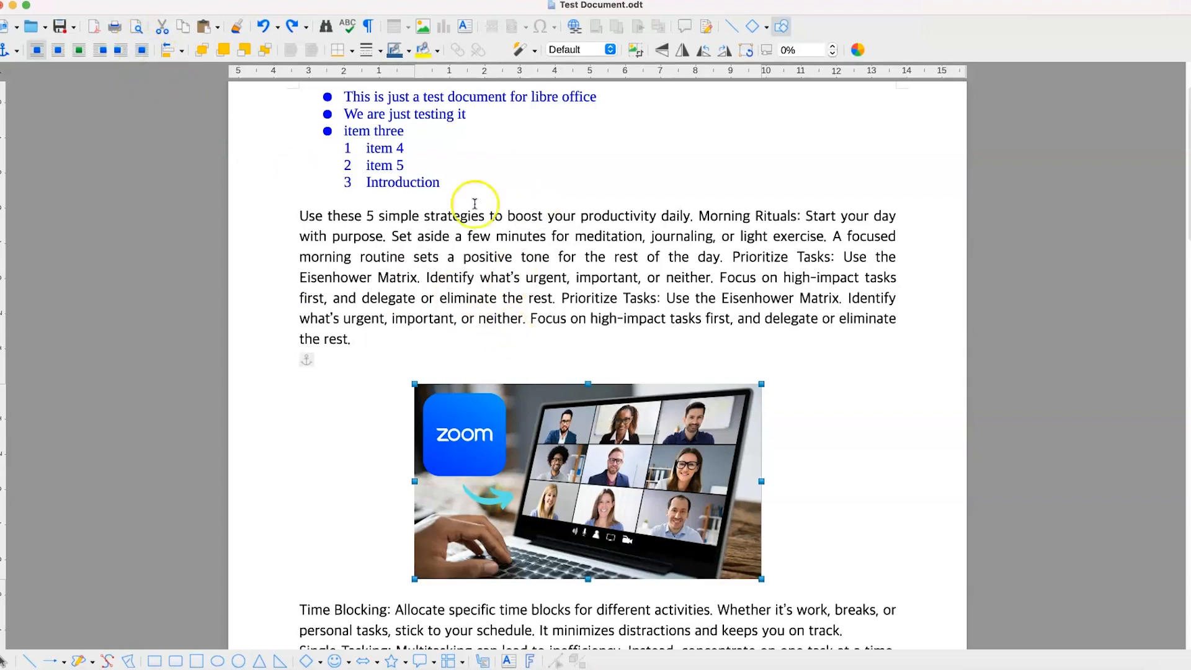
# Set the Zoom image's text wrapping to Through and move the image up over the first paragraph.
pyautogui.click(143, 50)
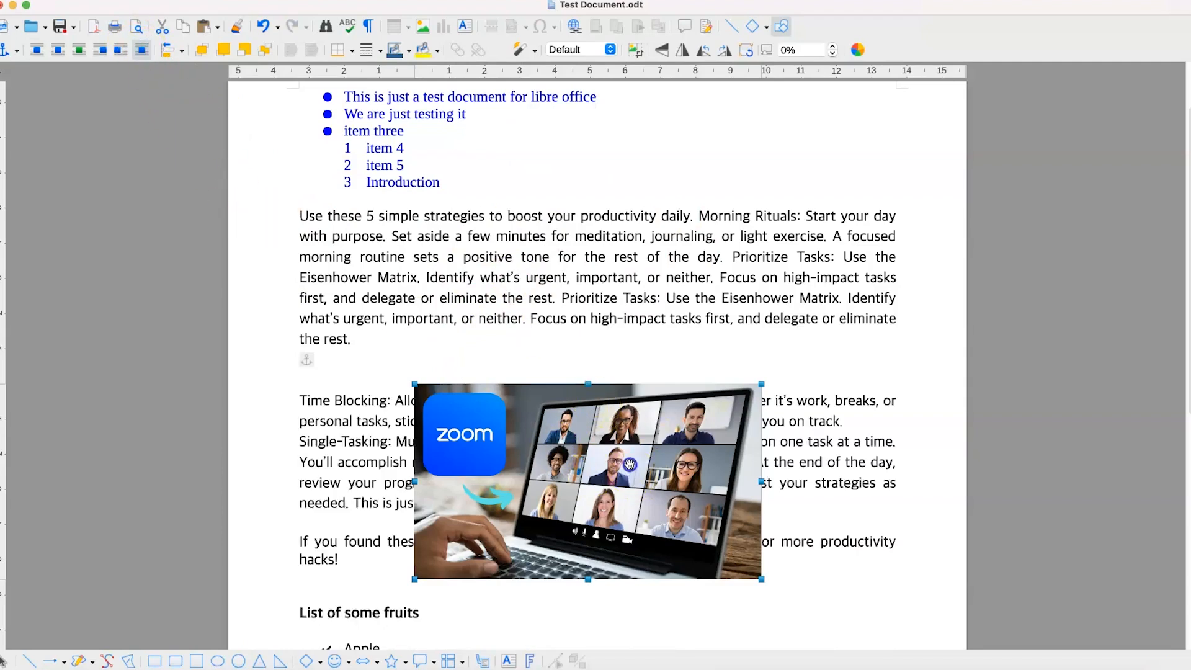
pyautogui.moveTo(630, 464); pyautogui.dragTo(630, 365)
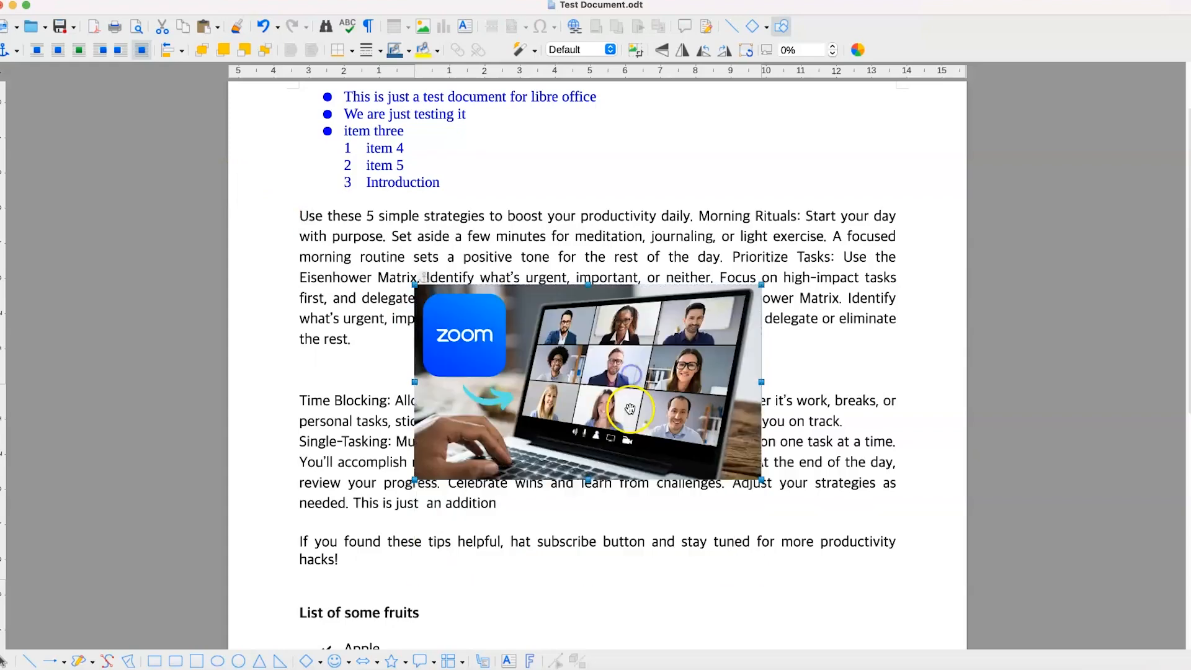
# Set the image's wrapping to None and move it down between the "Time Blocking" and "Single-Tasking" paragraphs.
pyautogui.click(37, 51)
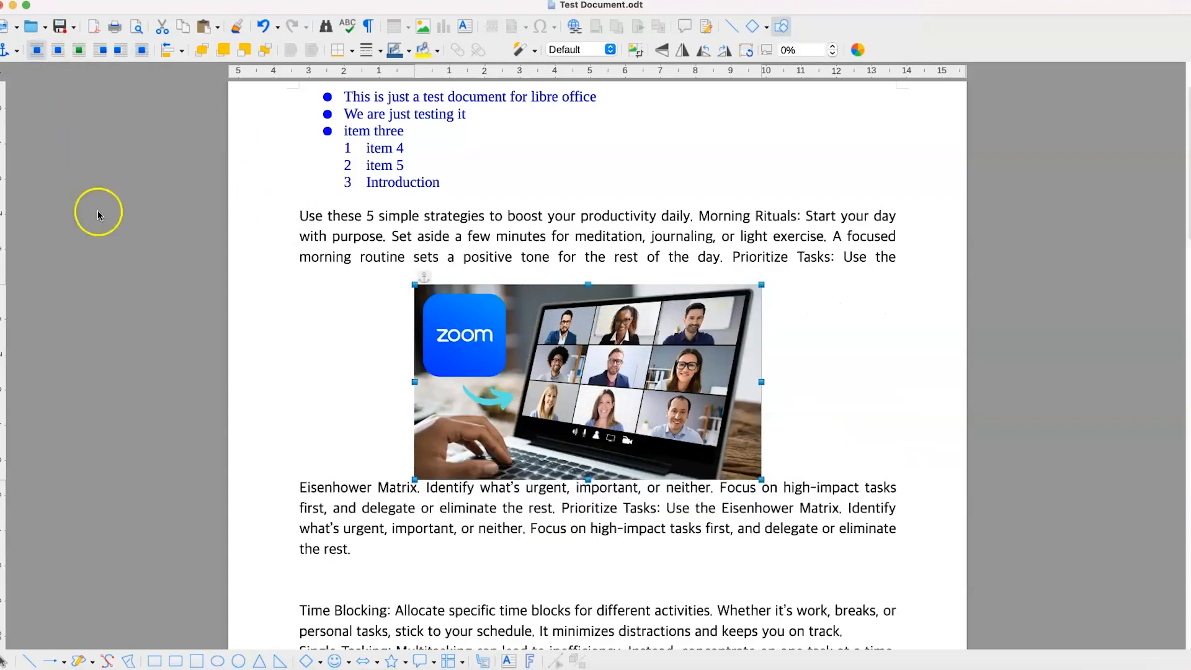
pyautogui.scroll(-3, 572, 385)
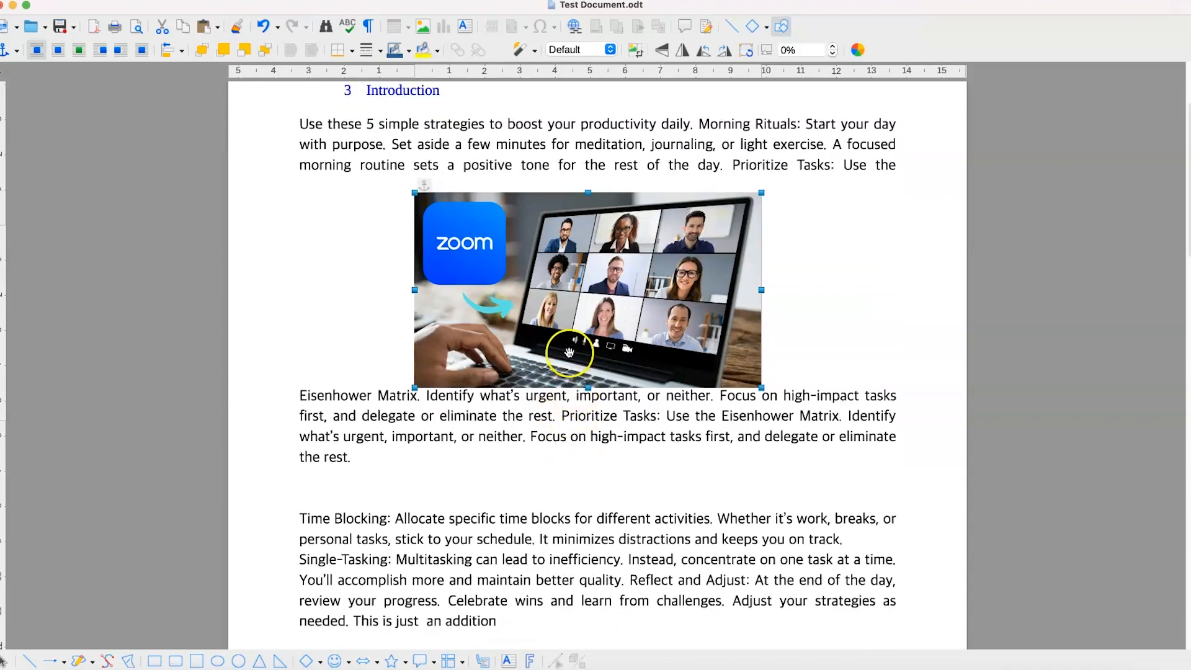
pyautogui.moveTo(496, 358); pyautogui.dragTo(485, 508)
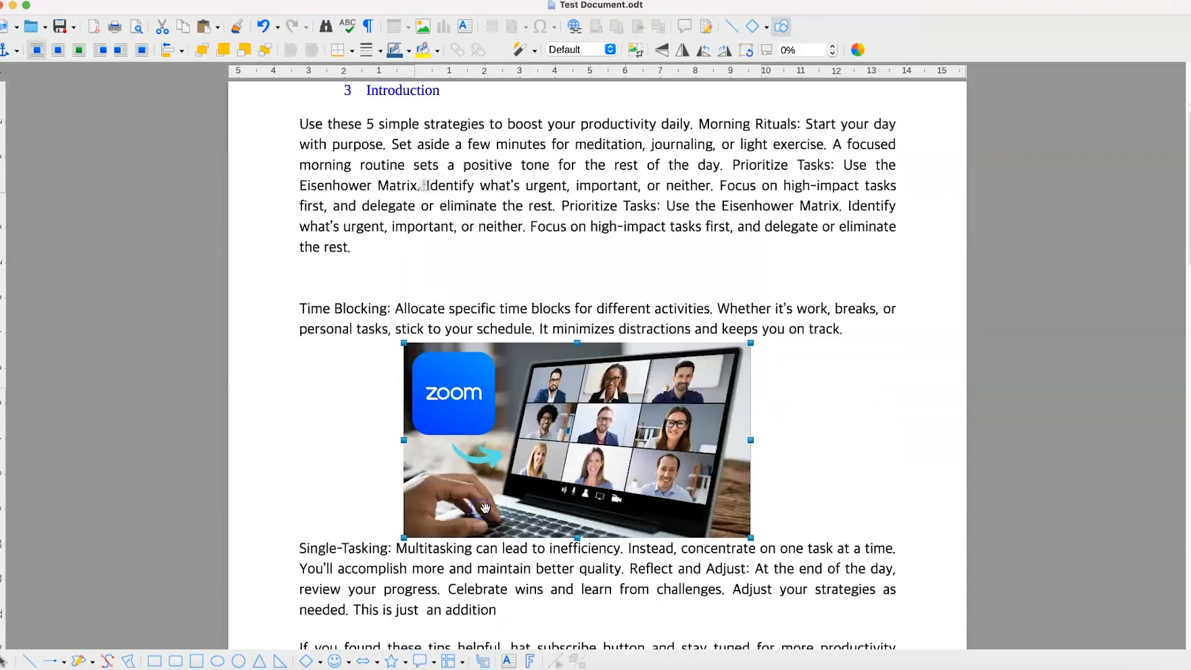
# Try deleting an empty line above "Time Blocking", undo it, and return the image to the gap below the first paragraph.
pyautogui.click(286, 302)
pyautogui.press('BackSpace')
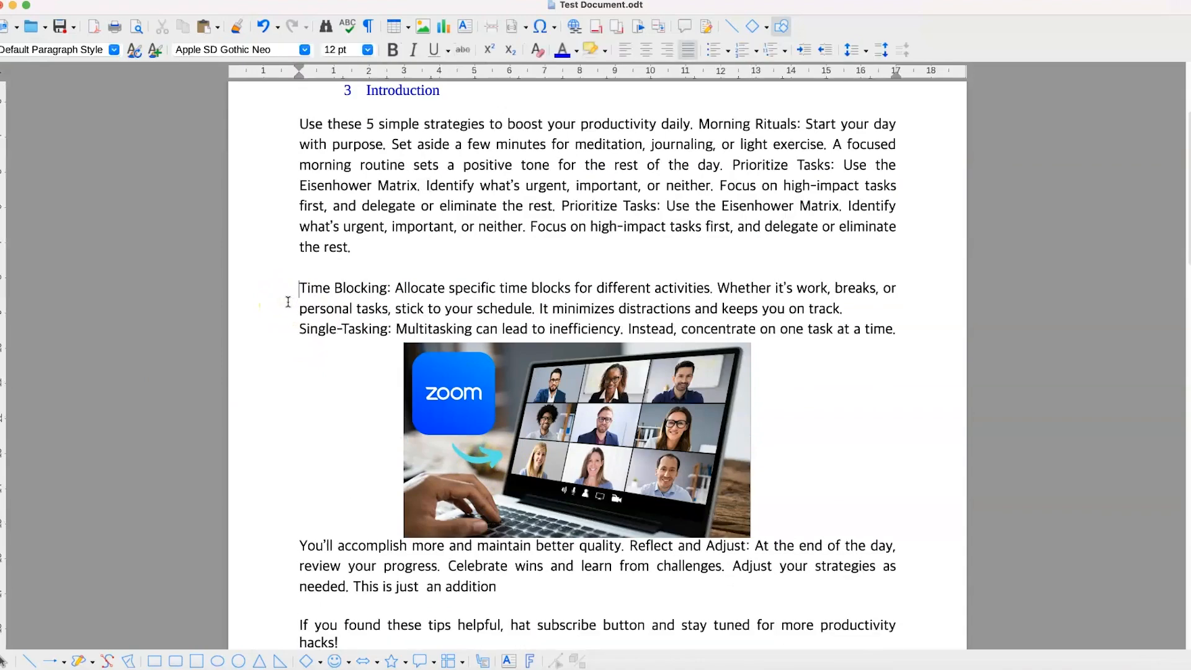
pyautogui.hotkey('ctrl', 'z')
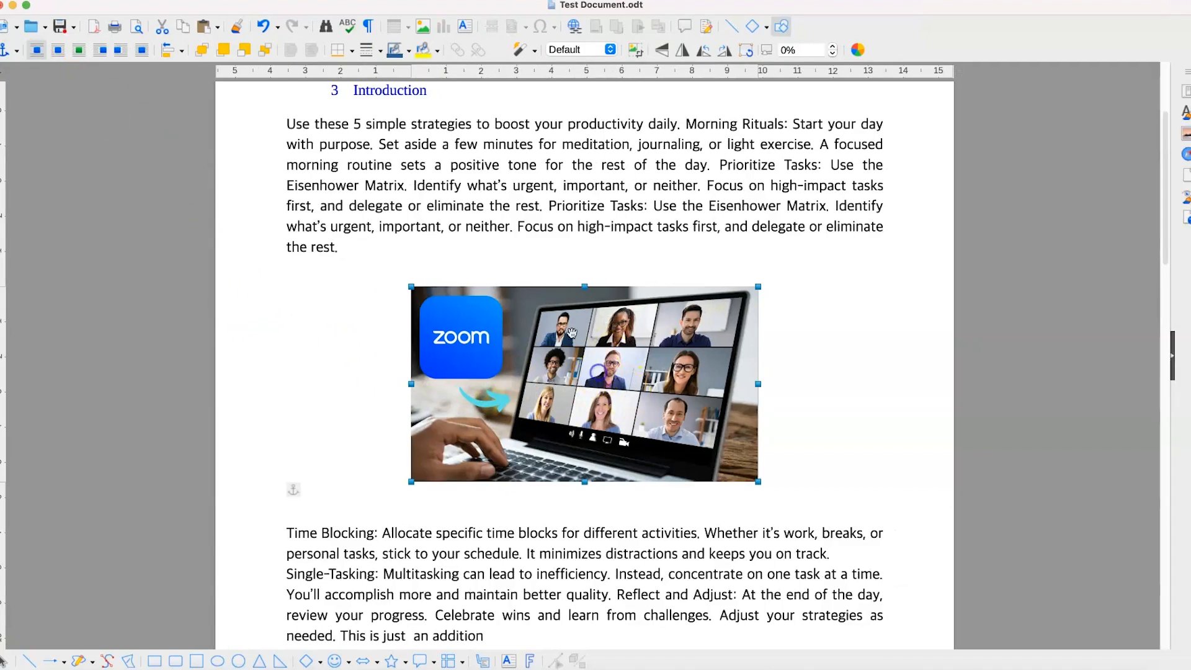
# Try left and right alignment on the image, finishing with it centered between the page margins.
pyautogui.click(182, 51)
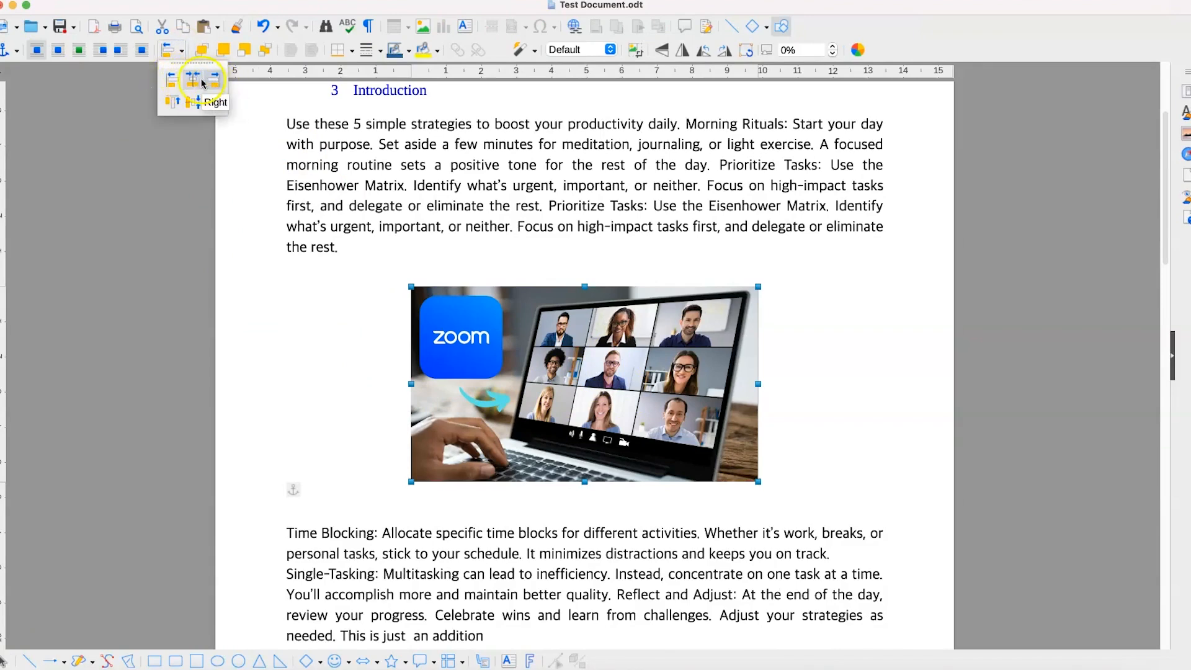
pyautogui.click(172, 80)
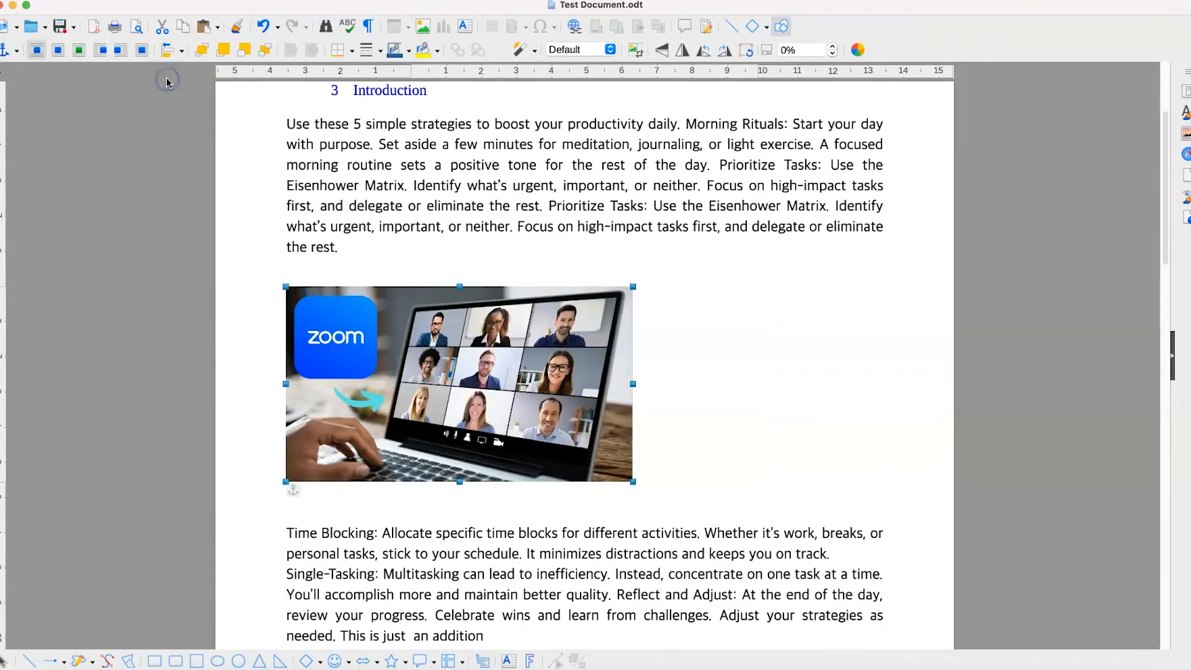
pyautogui.click(181, 53)
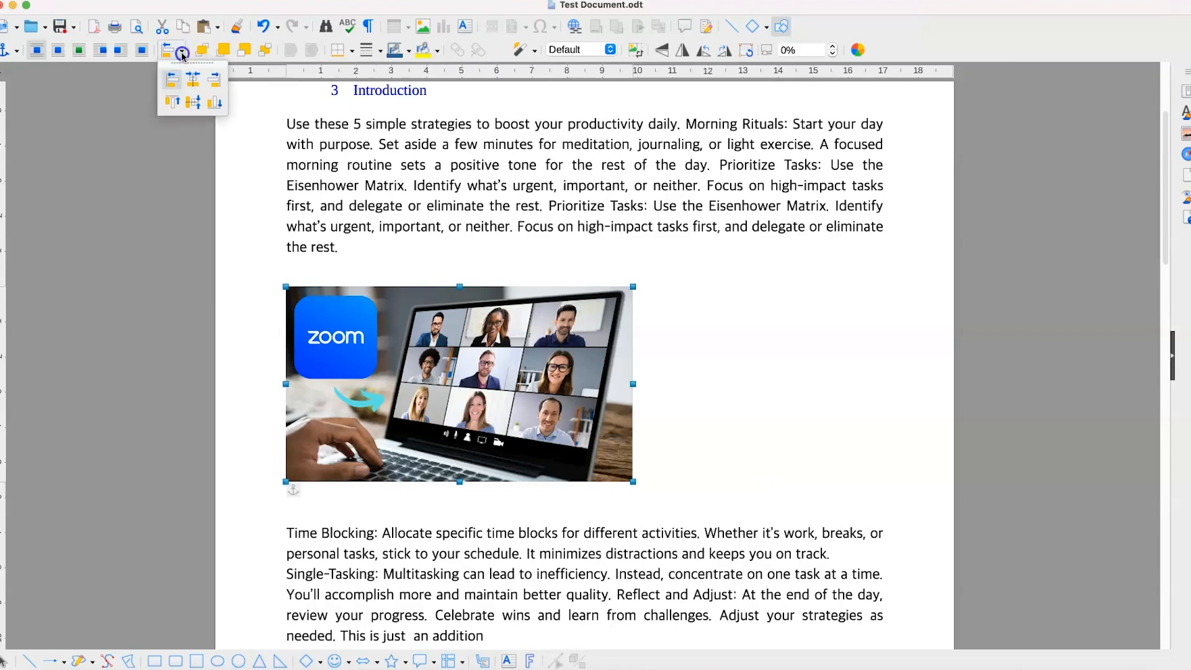
pyautogui.click(210, 78)
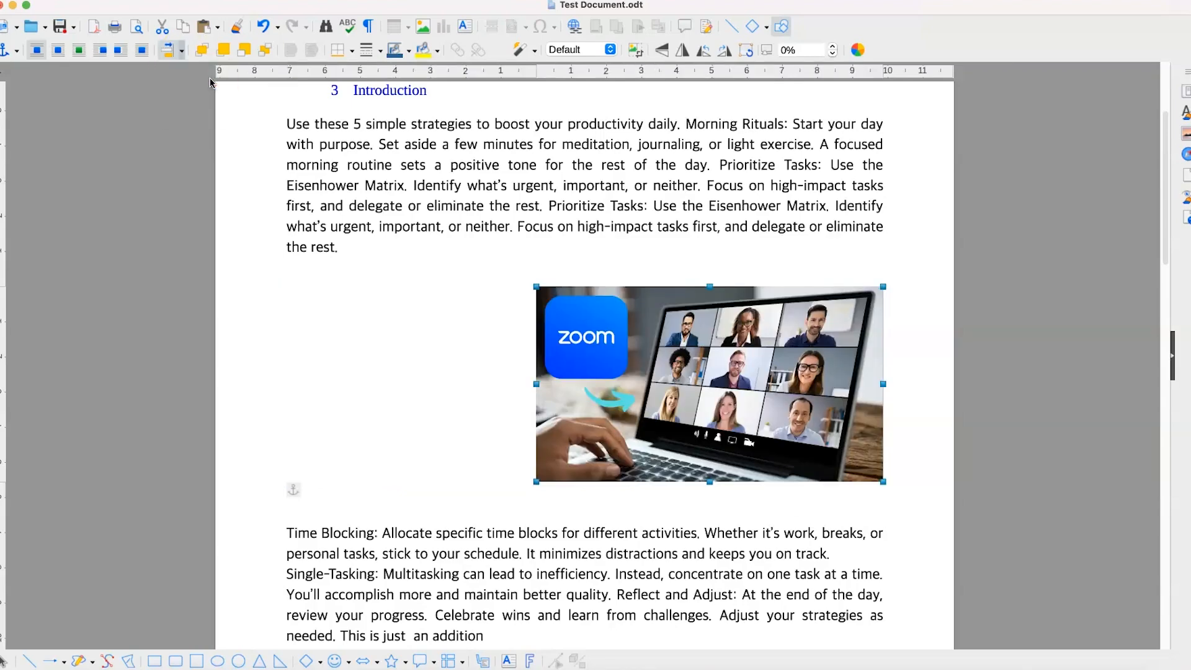
pyautogui.click(182, 55)
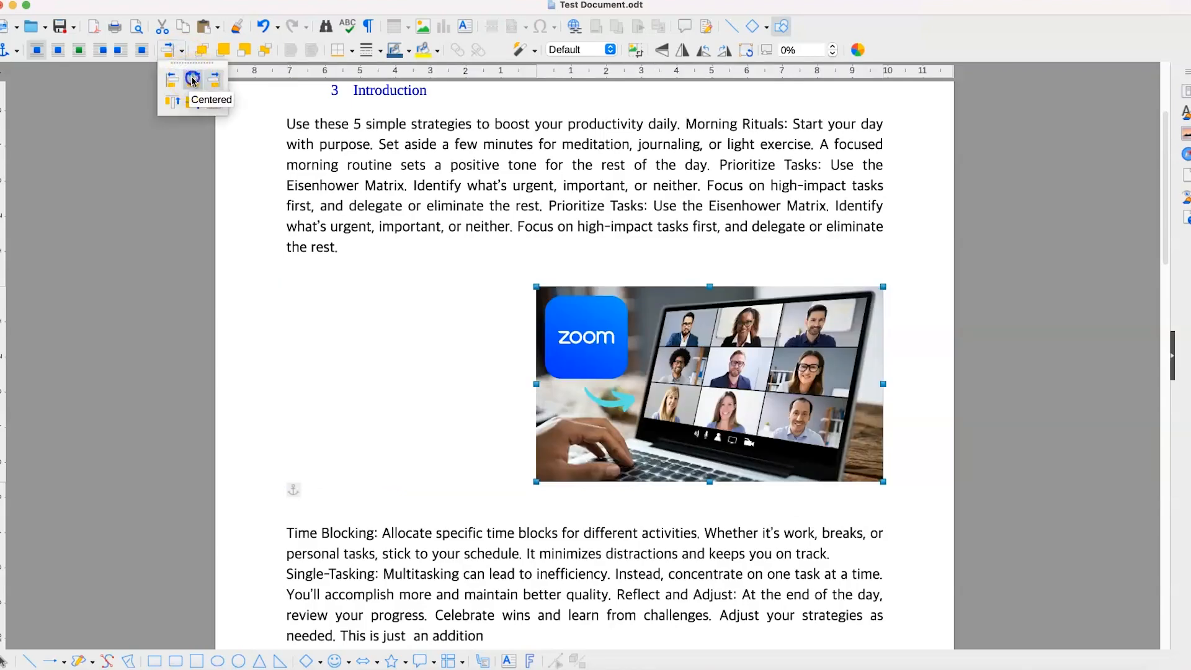
pyautogui.click(193, 79)
pyautogui.click(182, 55)
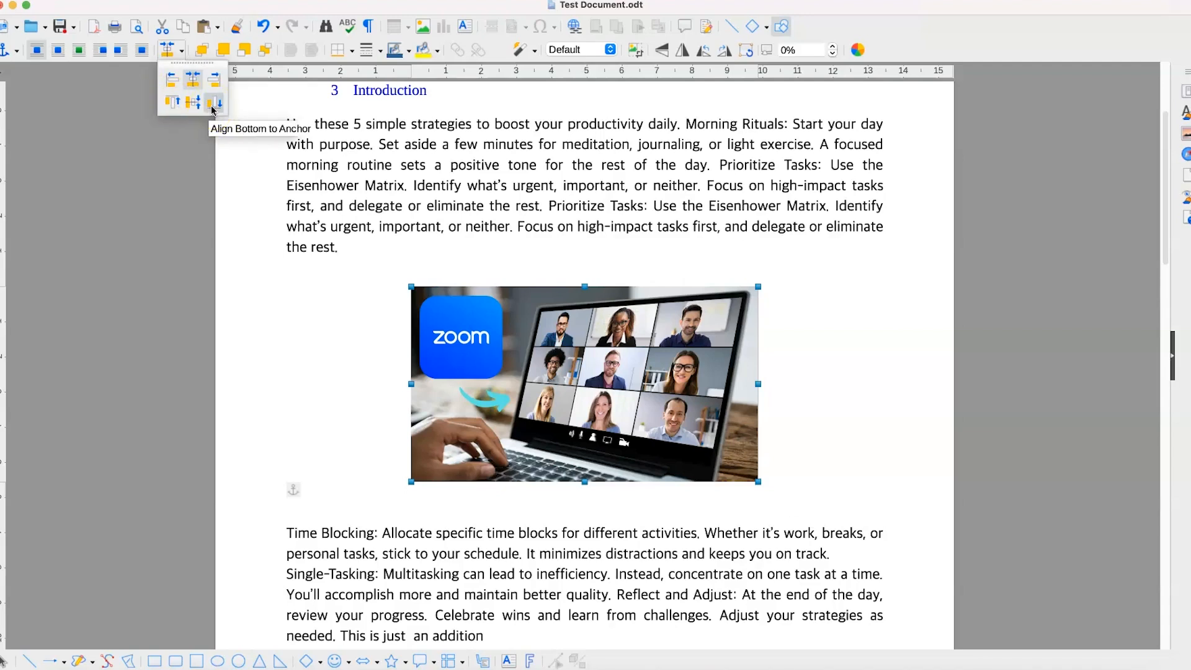
pyautogui.click(234, 150)
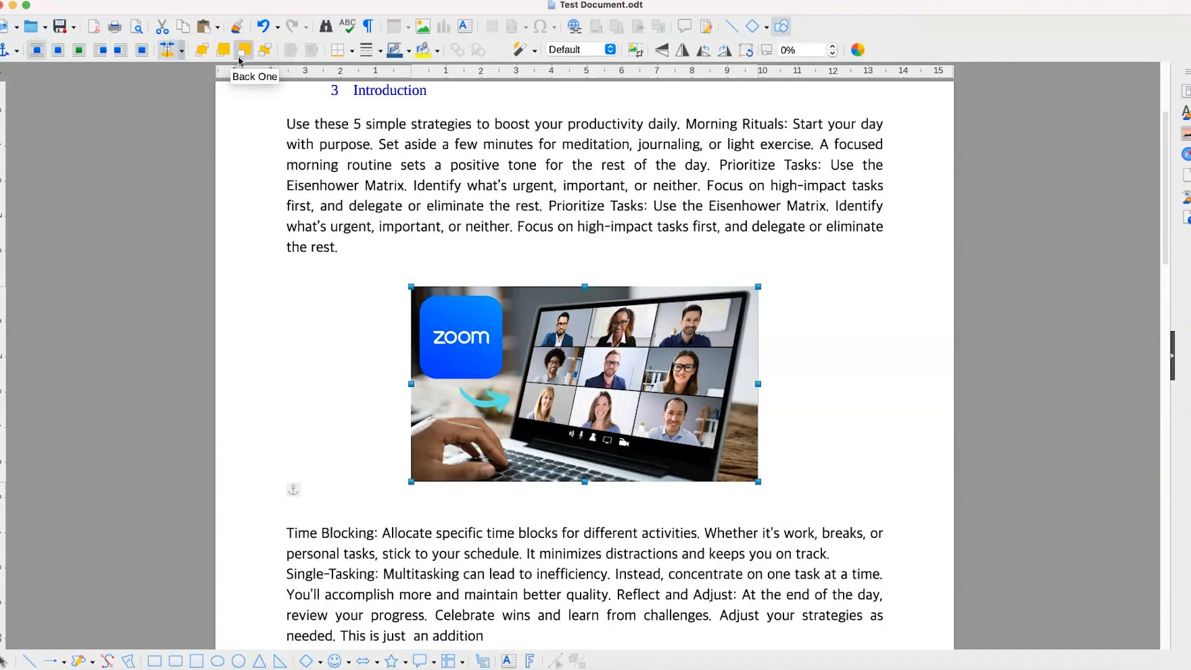
pyautogui.click(261, 56)
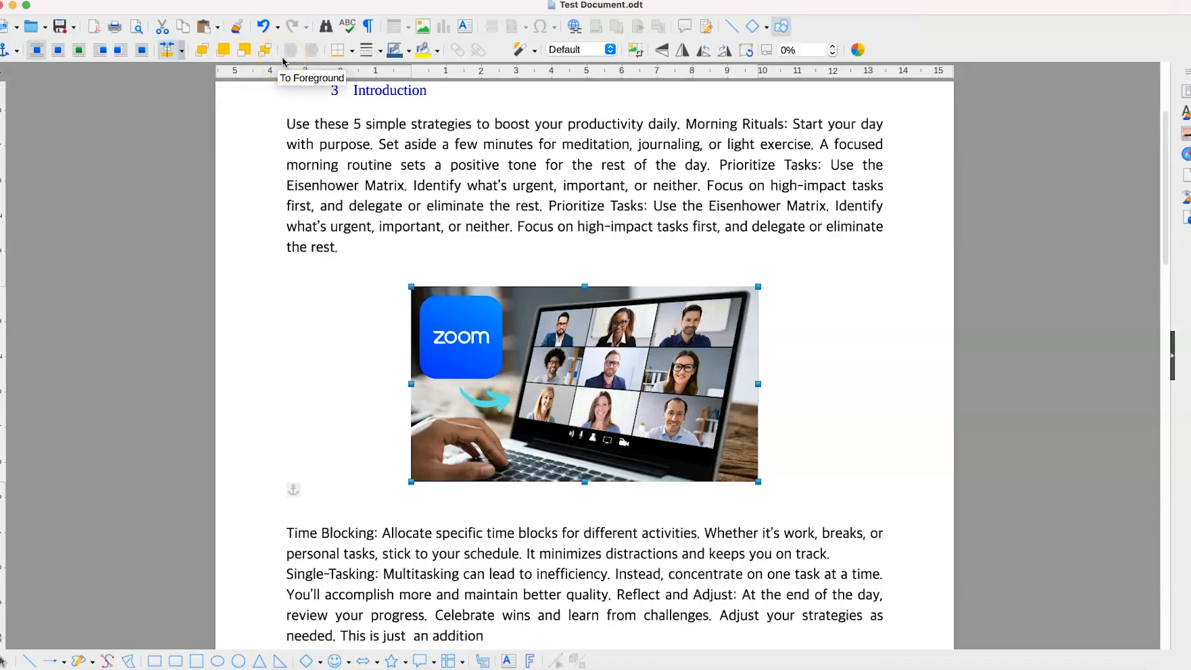
pyautogui.click(323, 53)
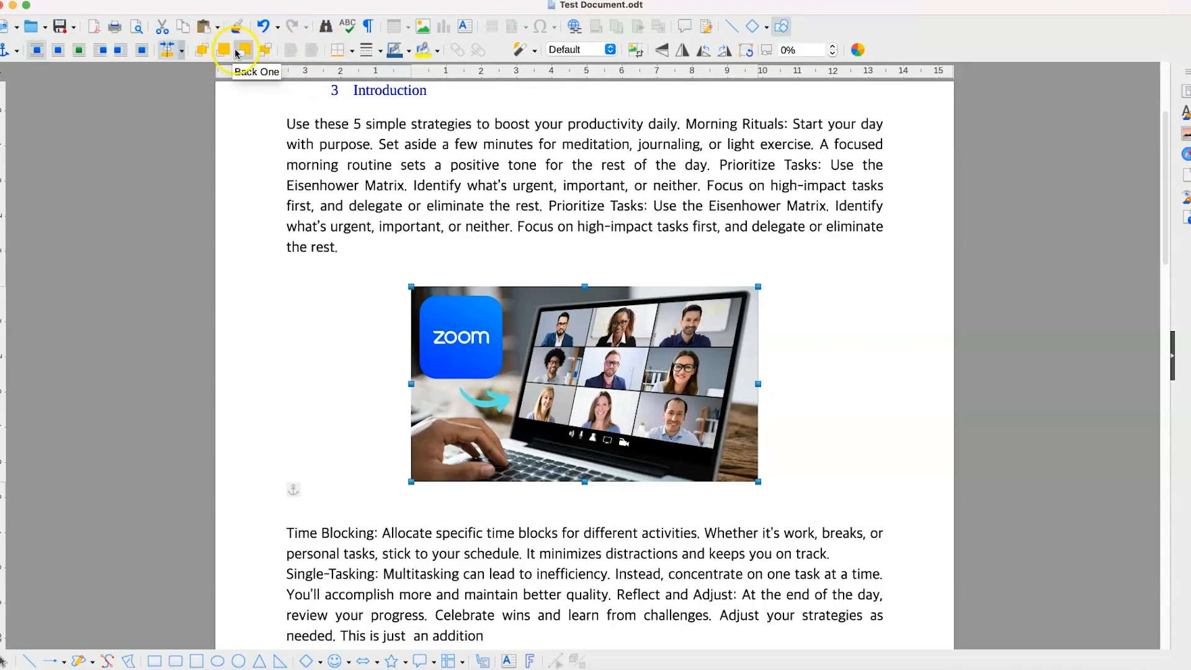
# Crop the image inward from its upper-right and lower-left corners.
pyautogui.click(637, 55)
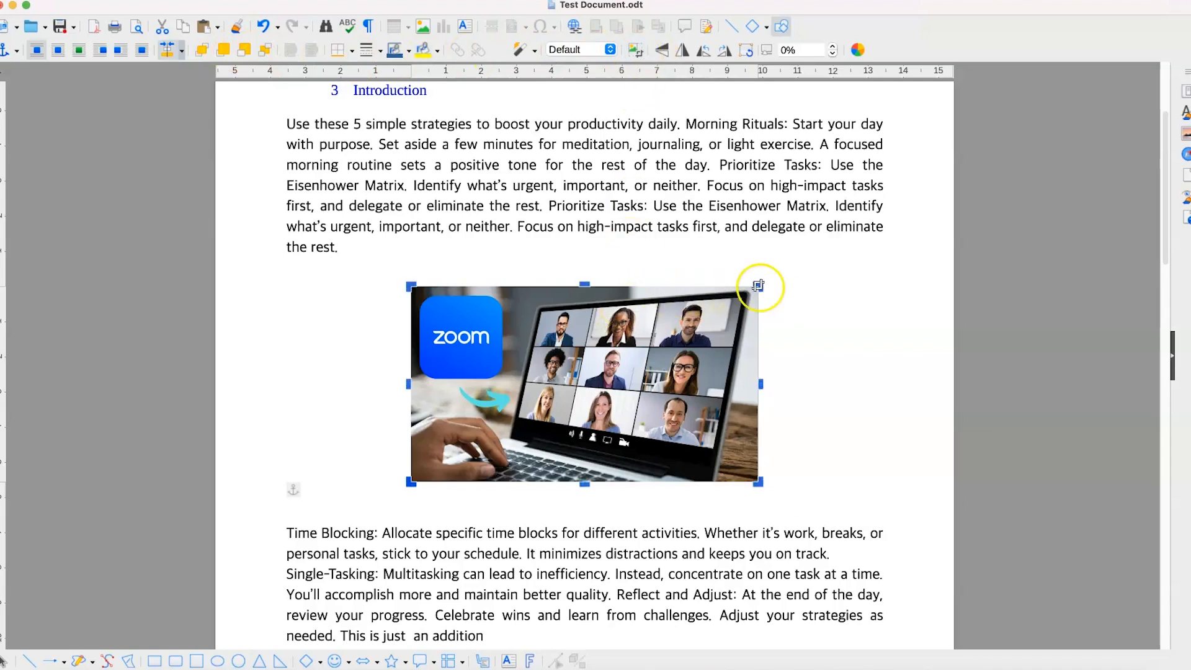
pyautogui.moveTo(758, 286); pyautogui.dragTo(698, 315)
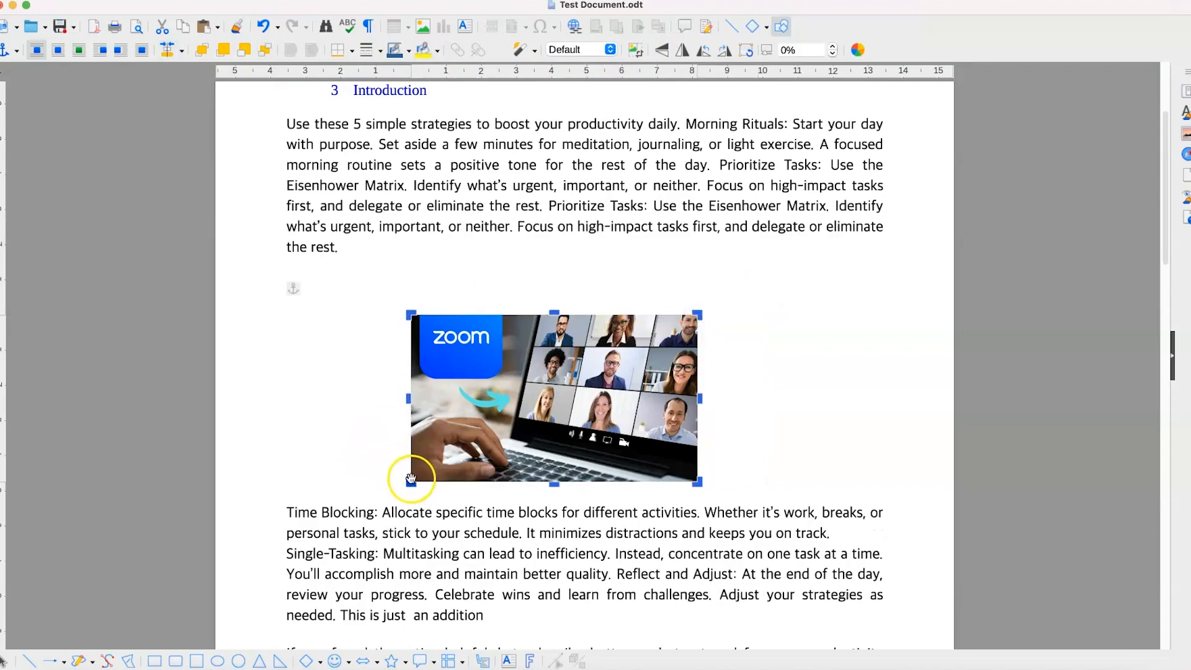
pyautogui.moveTo(411, 479); pyautogui.dragTo(453, 457)
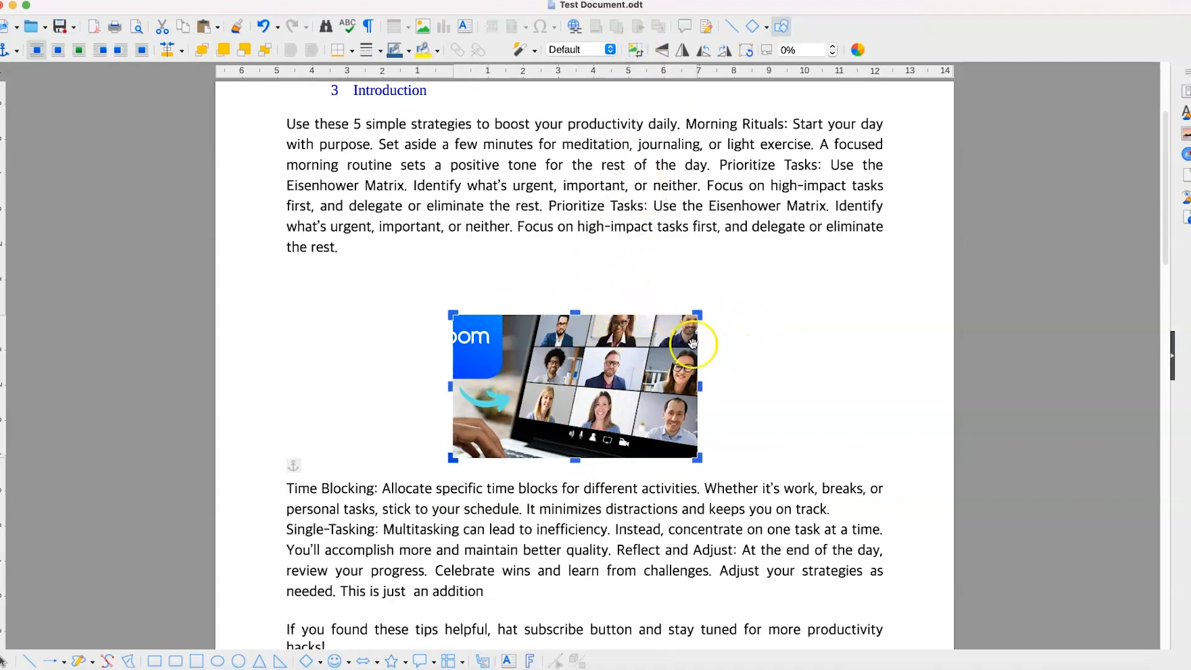
pyautogui.click(749, 345)
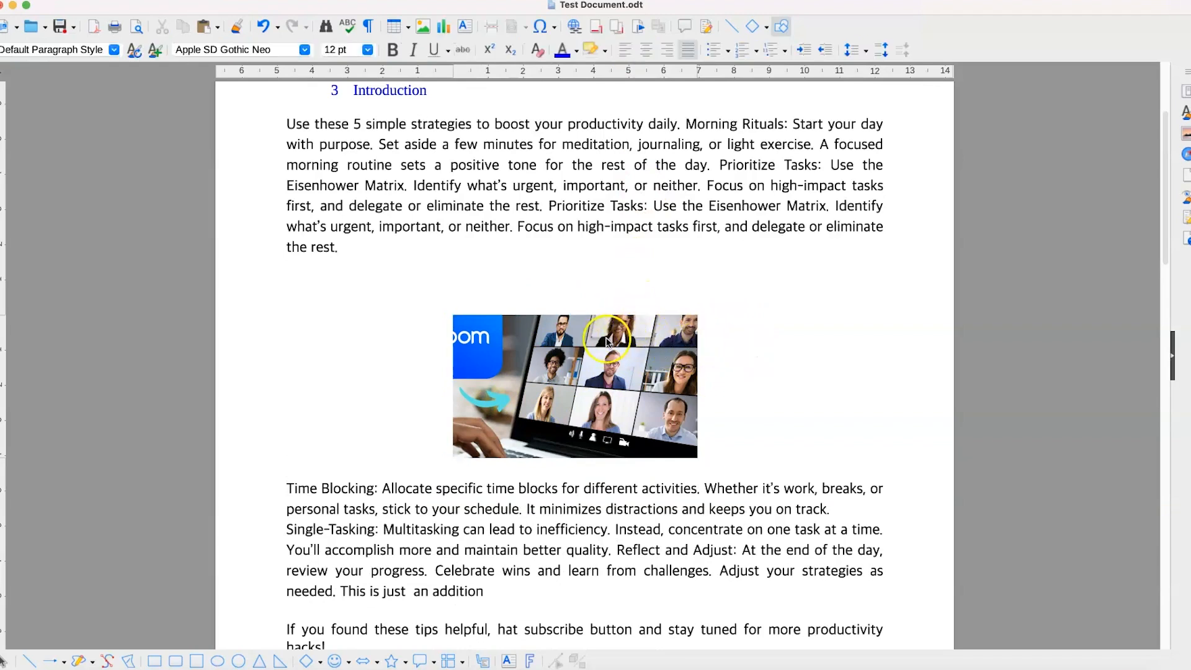
pyautogui.click(556, 342)
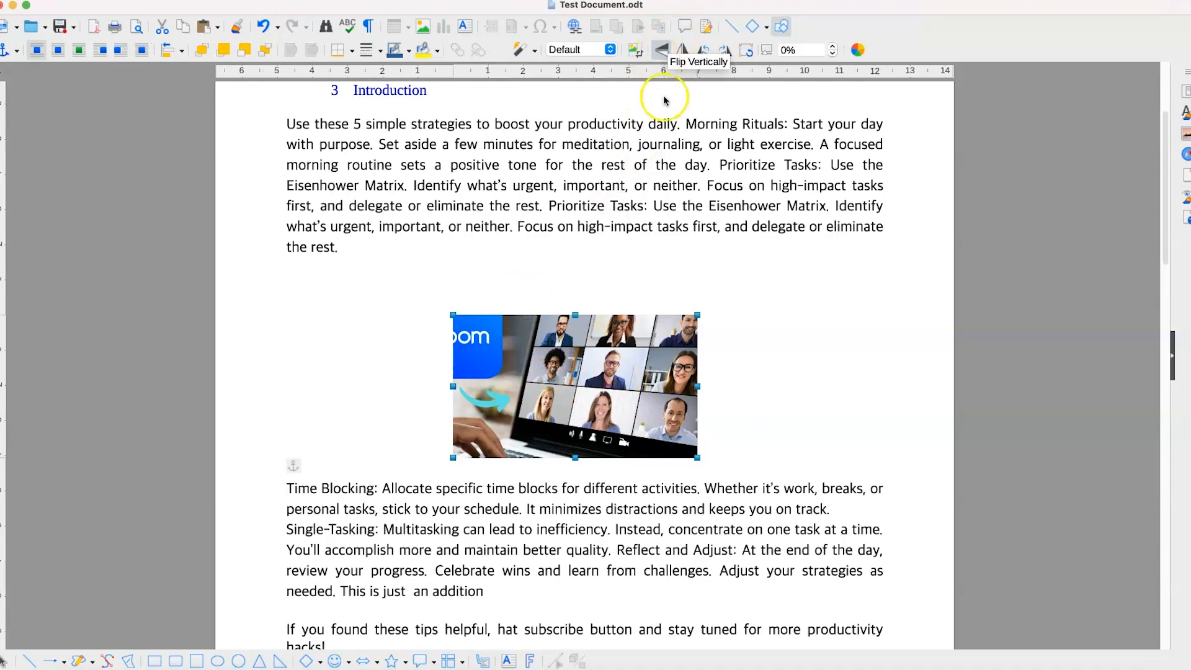
pyautogui.click(737, 361)
# Undo both crops of the image.
pyautogui.press('super+z')
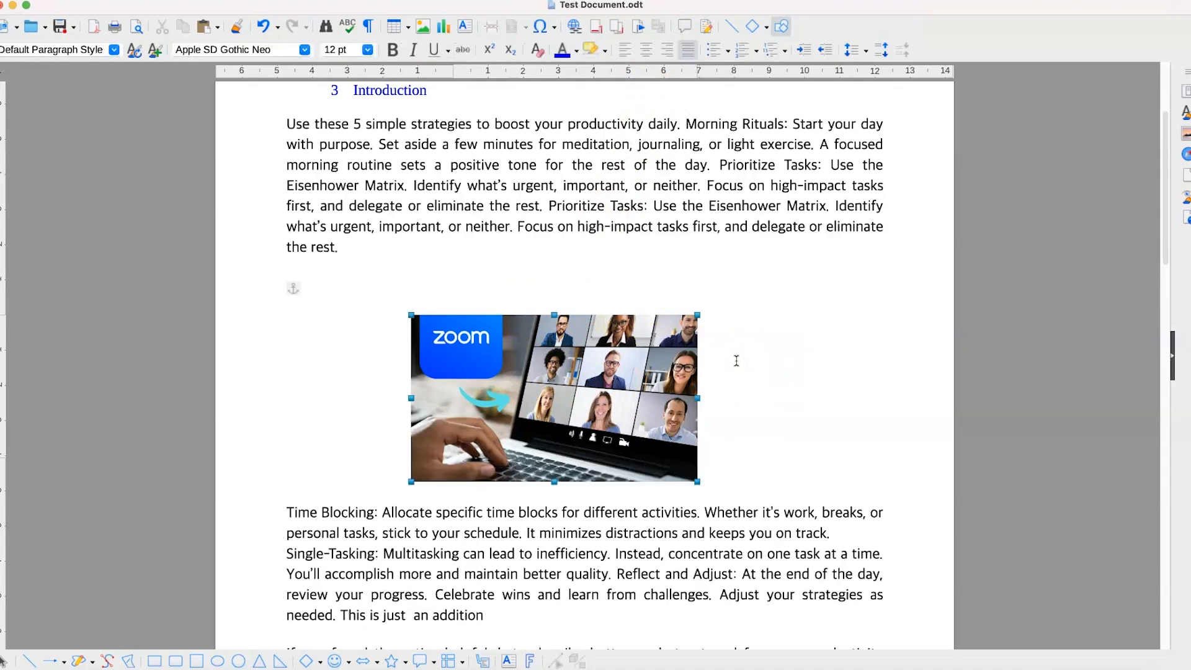
pyautogui.press('super+z')
pyautogui.click(566, 309)
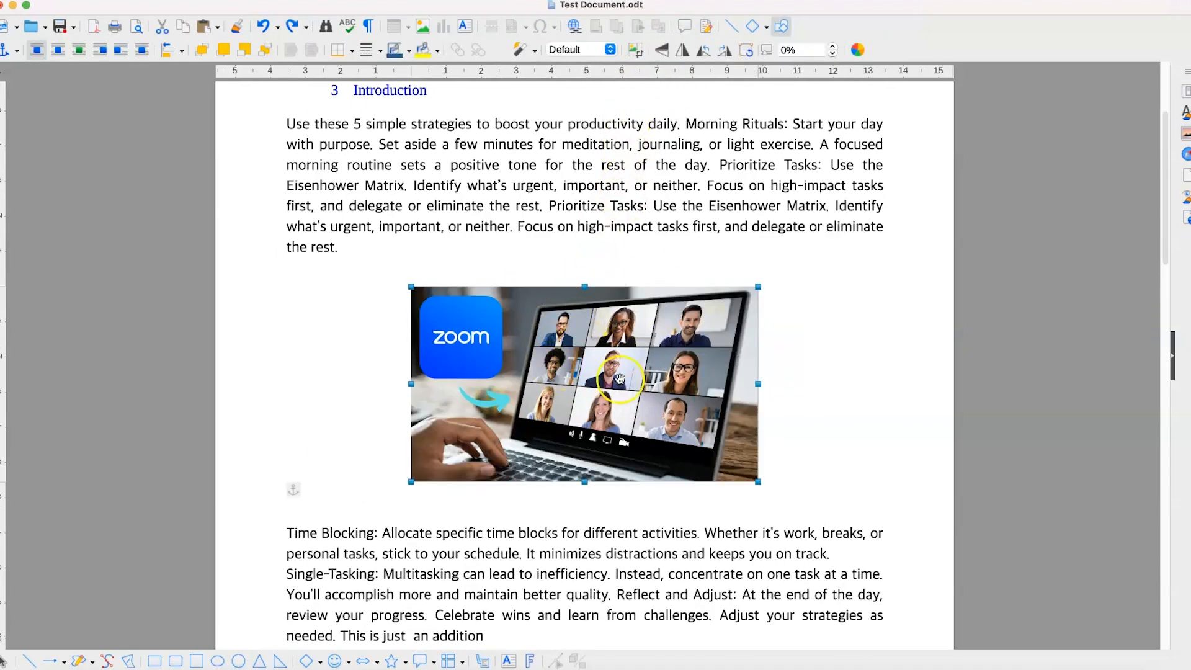
# Flip the image vertically, mirror it horizontally, and flip it vertically once more.
pyautogui.click(661, 60)
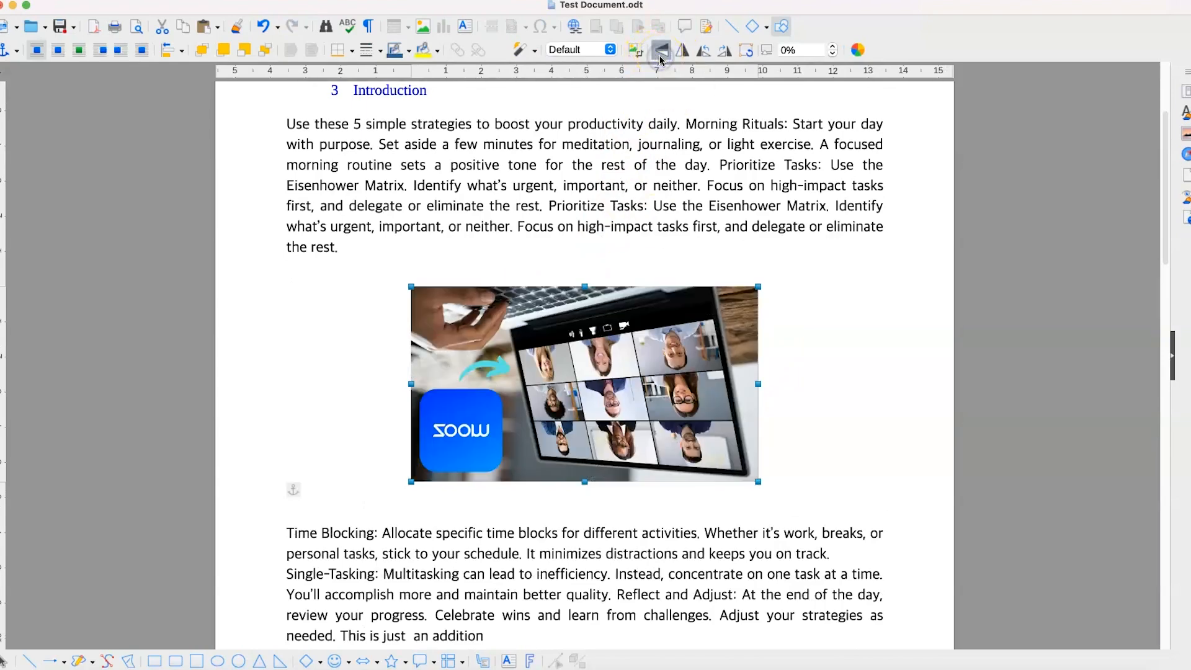
pyautogui.click(679, 54)
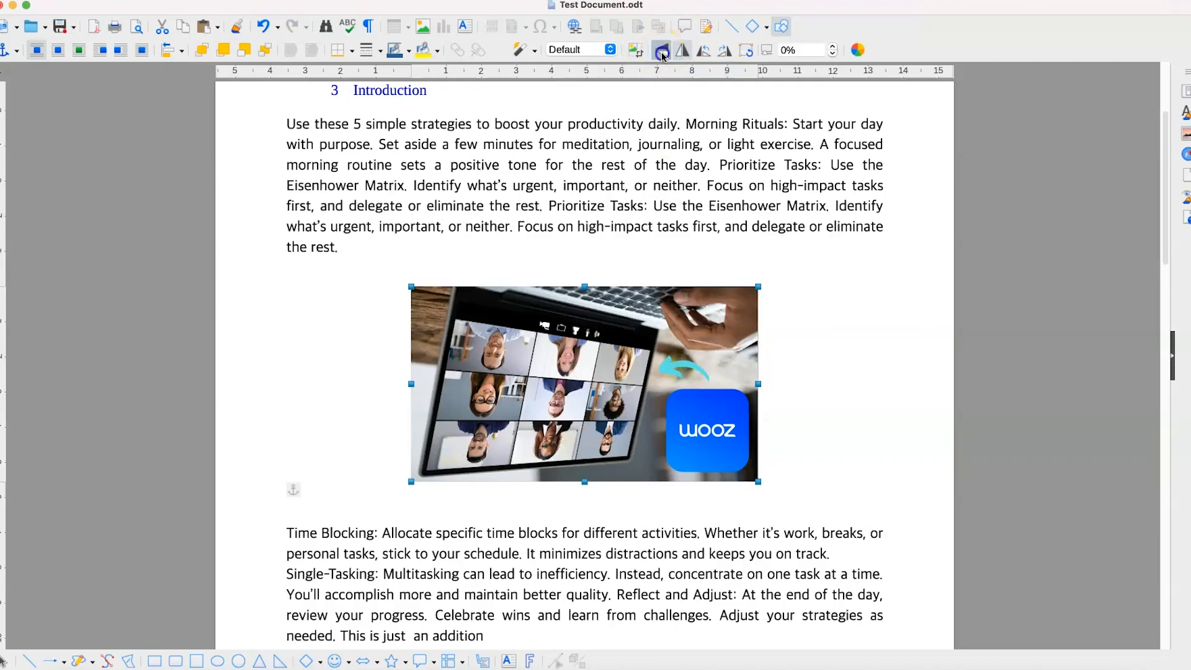
pyautogui.click(662, 56)
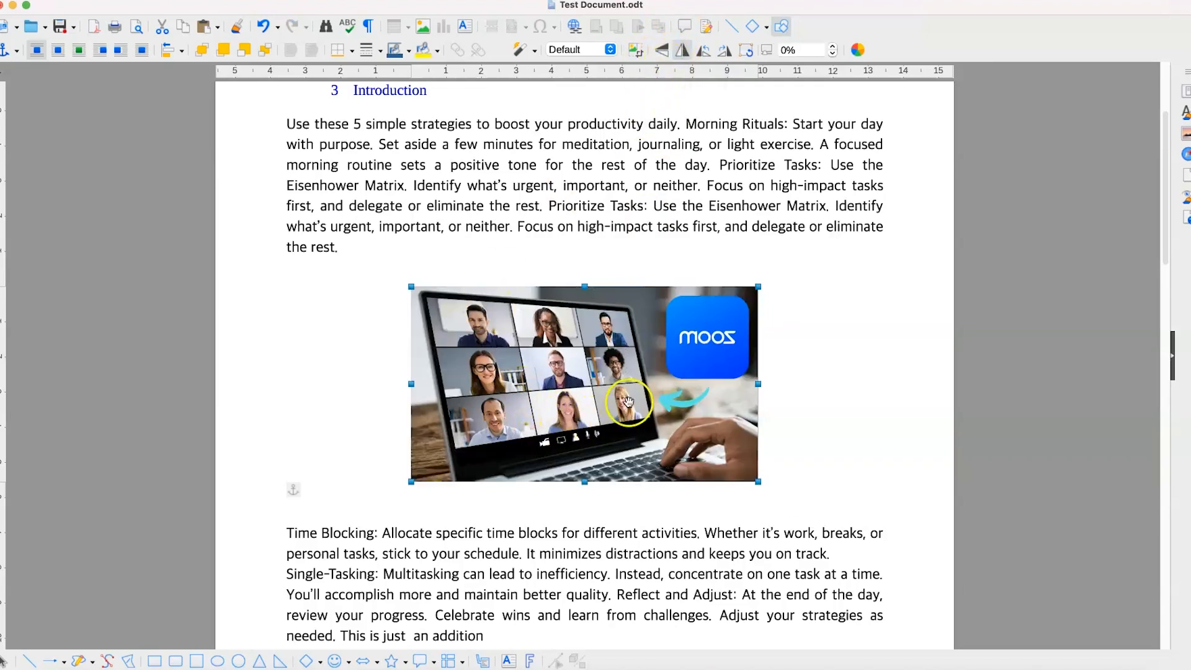
# Undo the three flips of the image.
pyautogui.press('super+z')
pyautogui.press('super+z')
pyautogui.press('super+z')
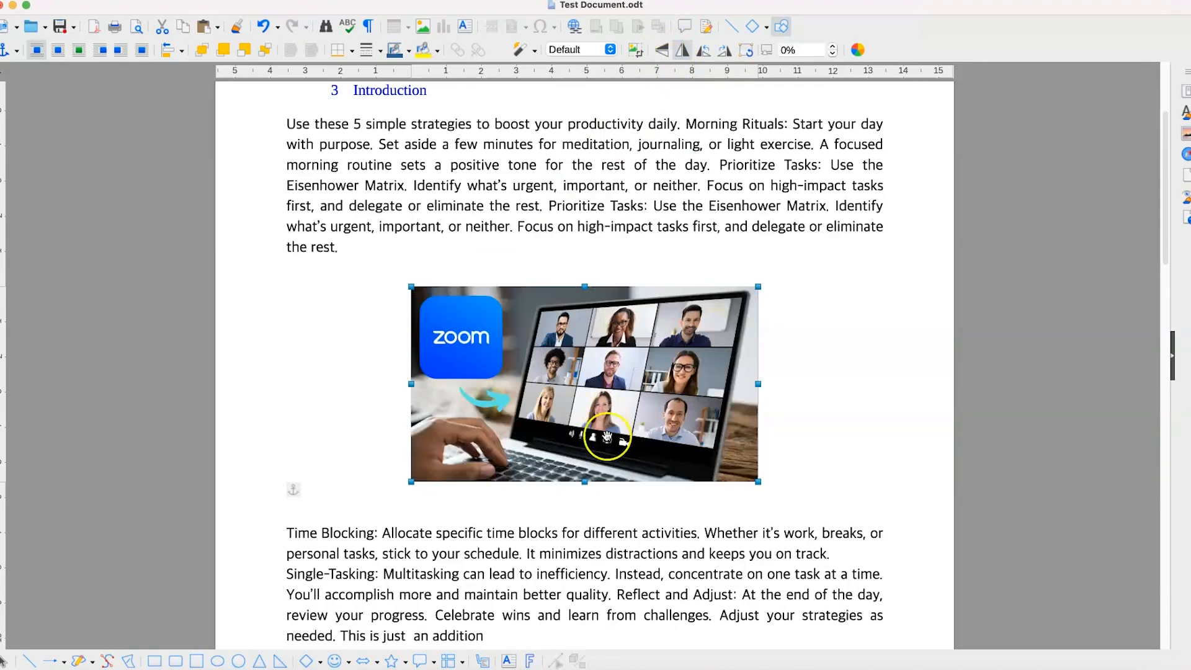
# Rotate the image 90° left and rotate it back 90° right.
pyautogui.click(706, 51)
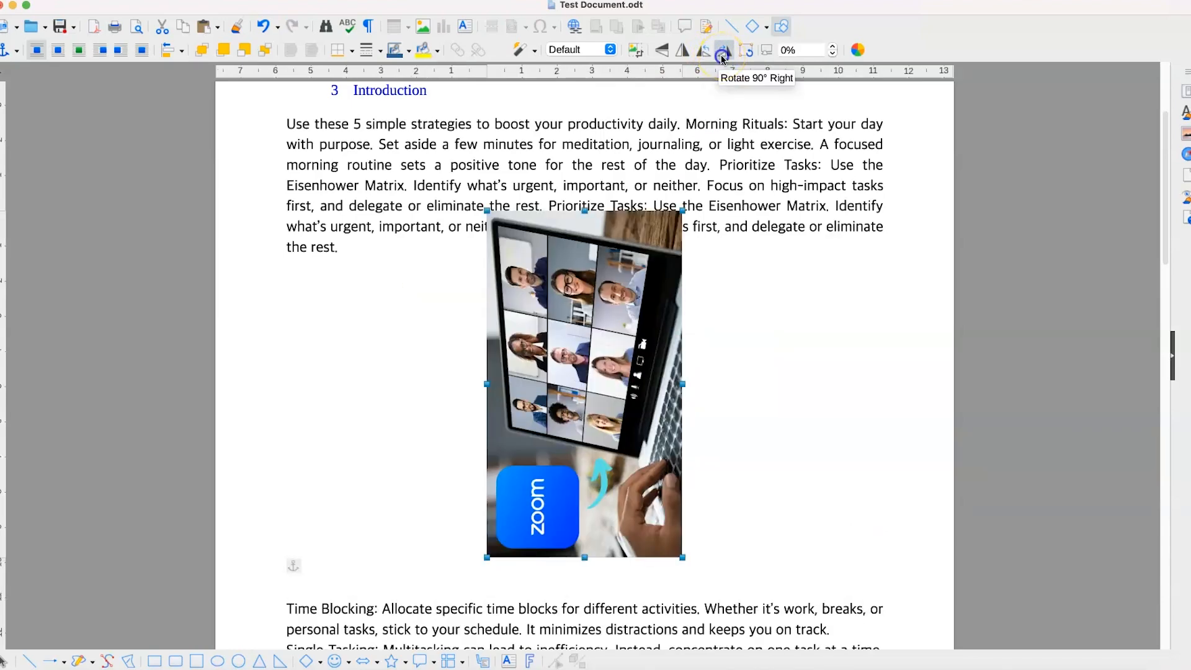
pyautogui.click(722, 57)
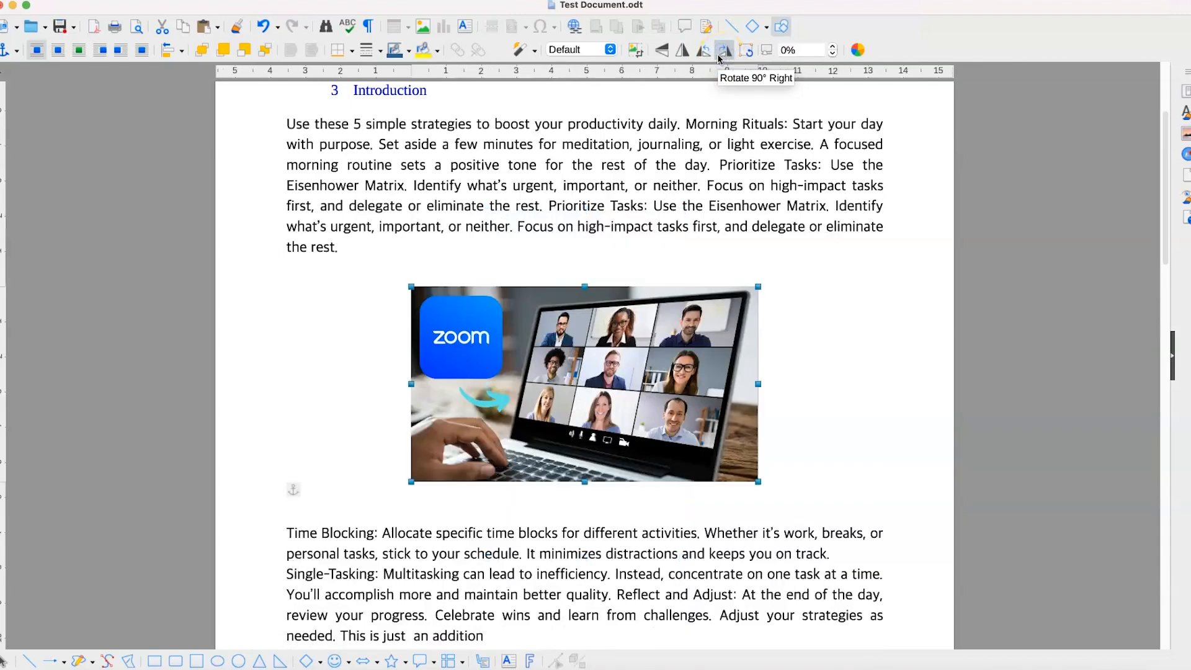
pyautogui.click(560, 348)
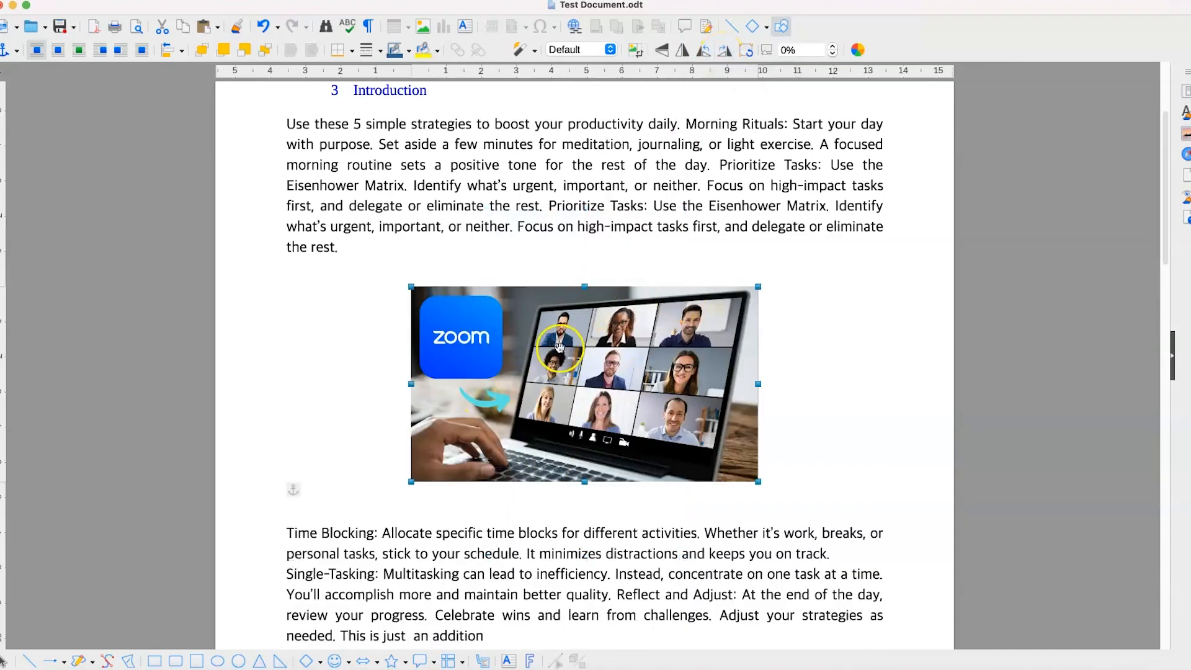
# Rotate the image freely clockwise to a tilted angle and bring it back upright.
pyautogui.click(743, 53)
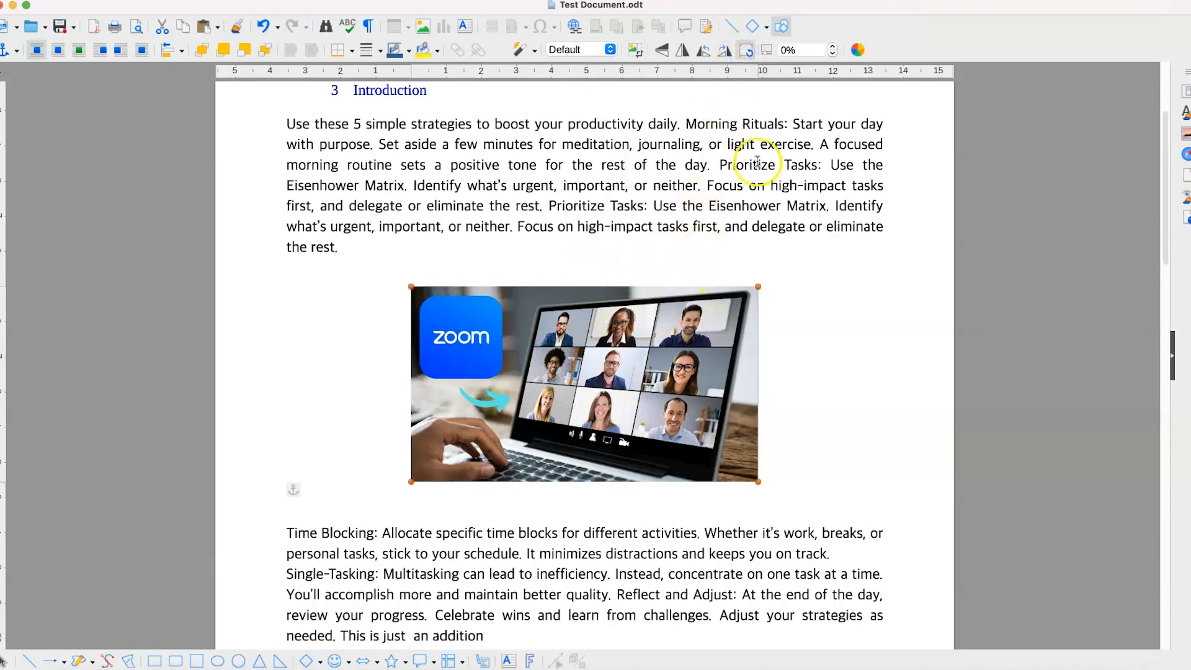
pyautogui.moveTo(670, 302); pyautogui.dragTo(659, 369)
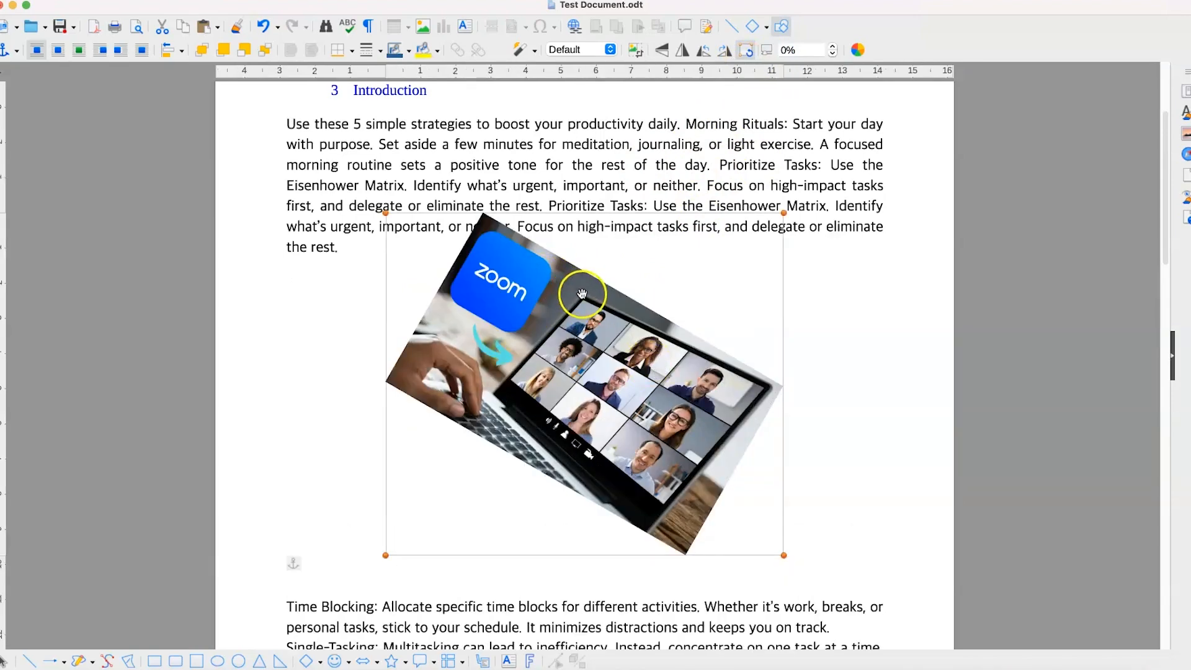
pyautogui.click(742, 54)
pyautogui.moveTo(549, 335); pyautogui.dragTo(545, 359)
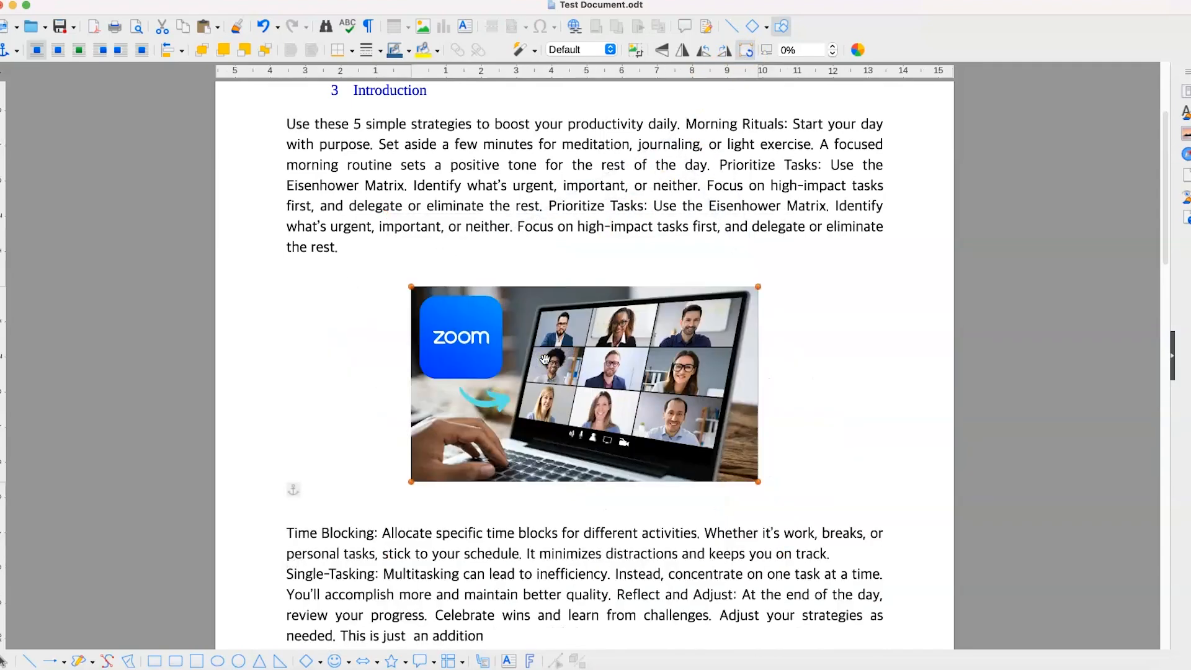
# Raise the image's transparency to 32%.
pyautogui.click(833, 47)
pyautogui.click(833, 46)
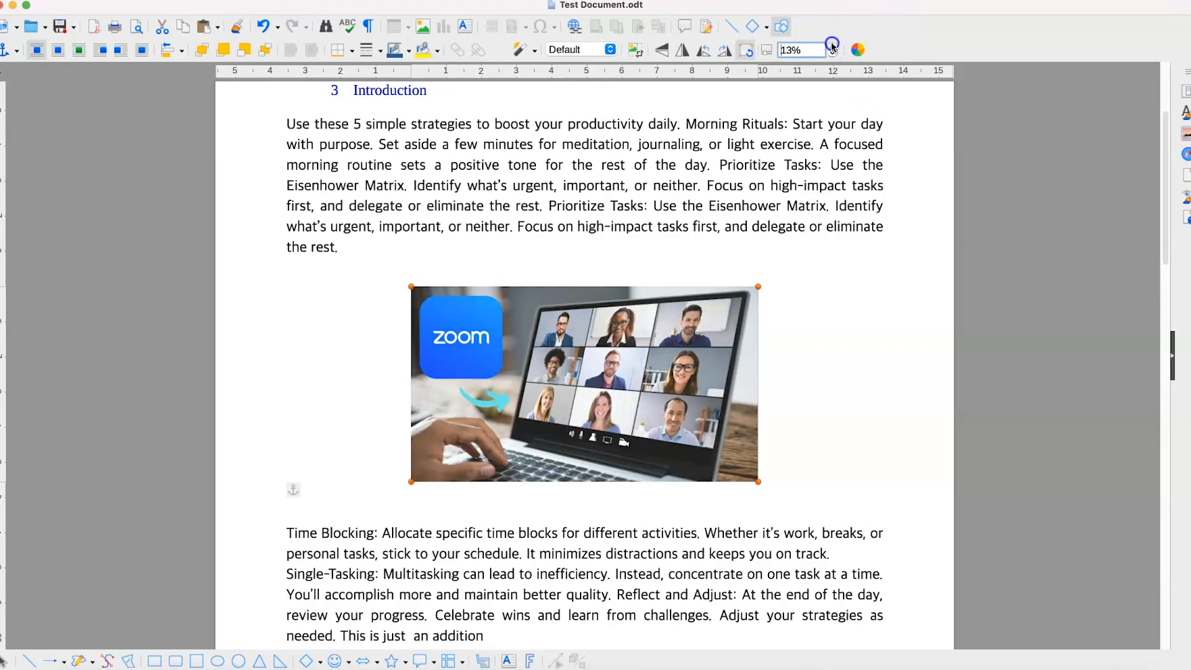
pyautogui.click(832, 46)
pyautogui.click(833, 46)
pyautogui.click(832, 47)
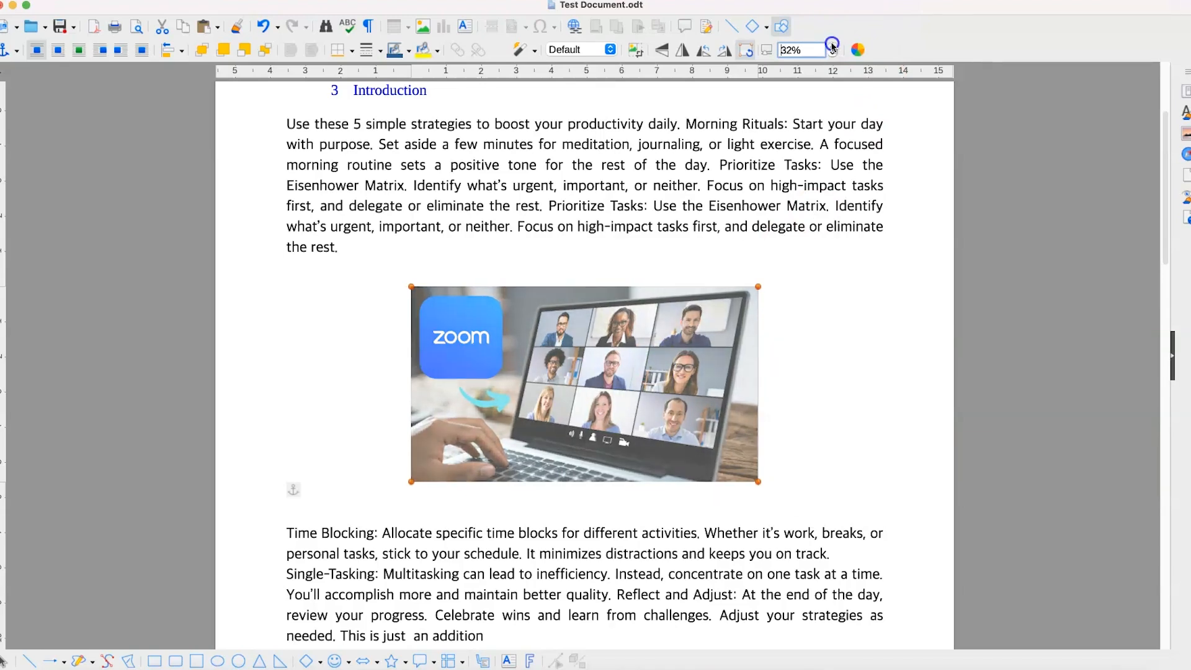
# Raise the image's transparency to 56%, and set it to 100%.
pyautogui.click(833, 47)
pyautogui.click(832, 47)
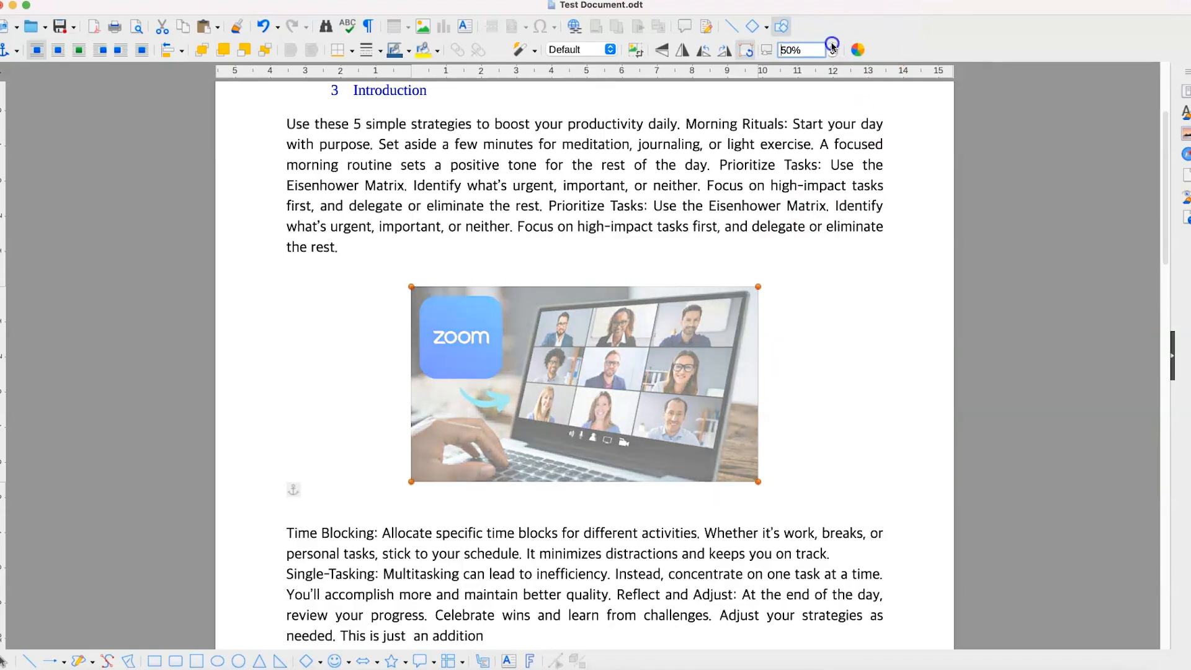
pyautogui.click(832, 46)
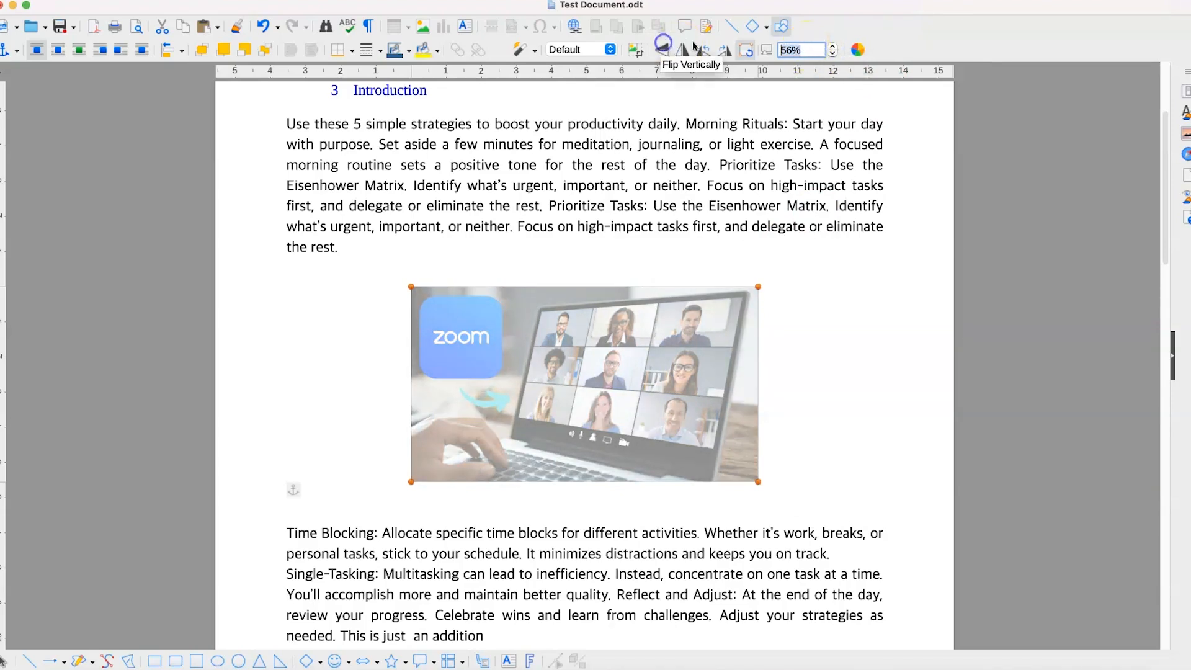
pyautogui.write('100')
pyautogui.press('Return')
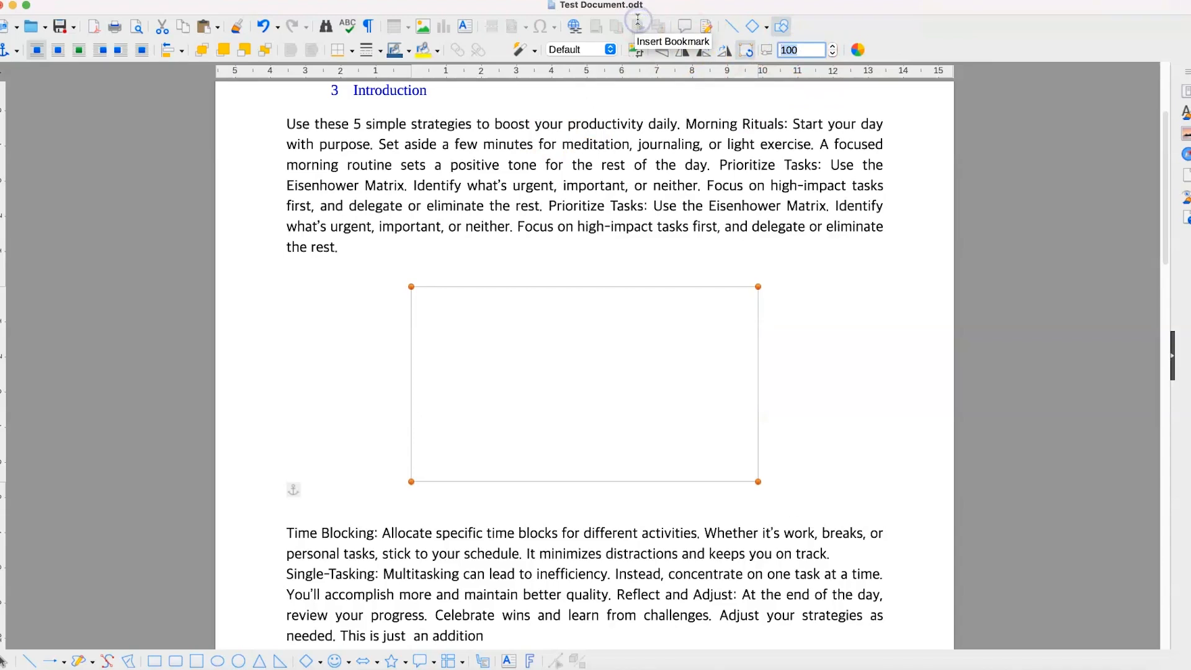
# Set the image's transparency to 80% and reset it to 0%.
pyautogui.write('80')
pyautogui.press('Return')
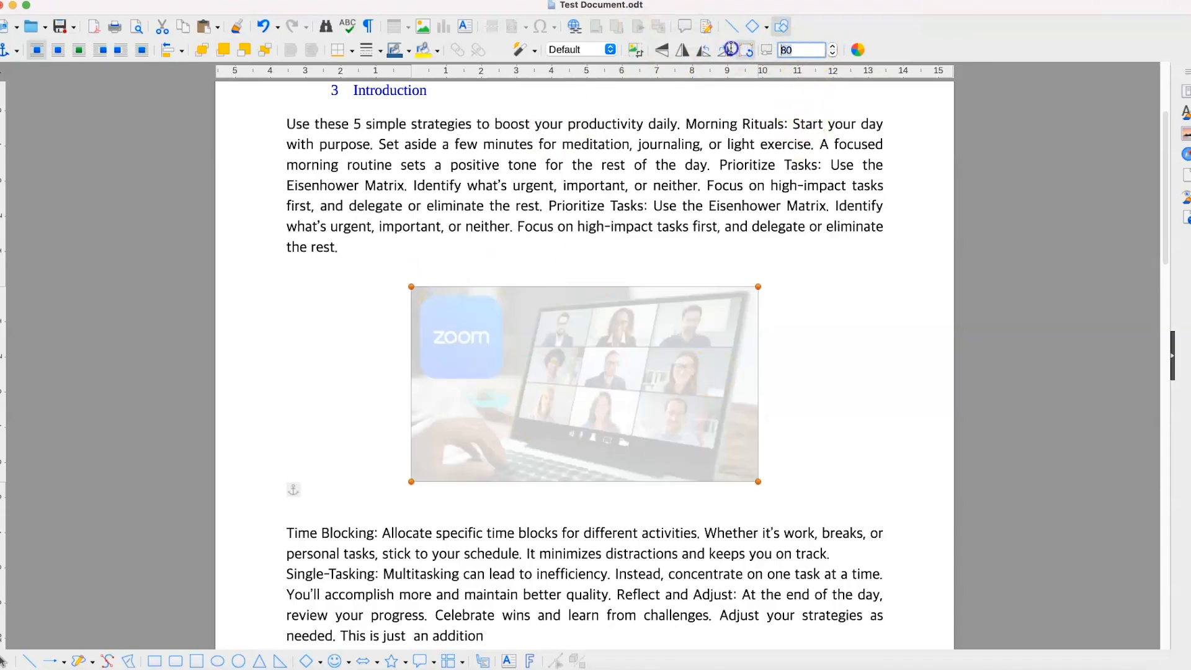
pyautogui.press('Delete')
pyautogui.press('Return')
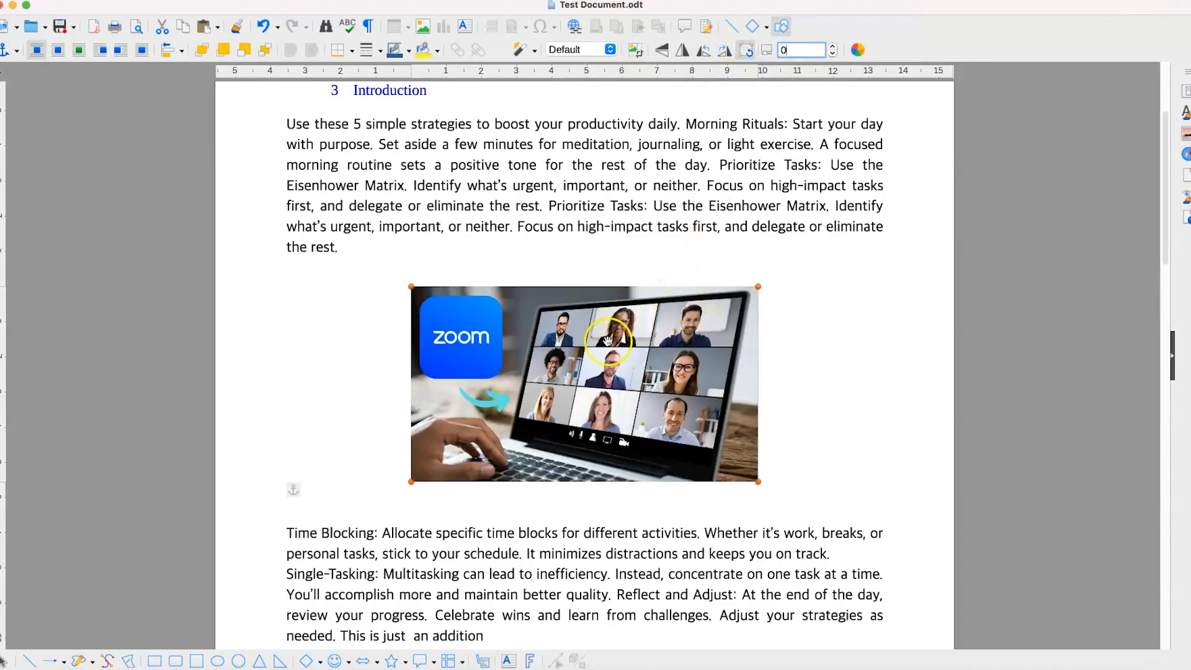
# Open the image's color adjustments and raise the contrast to 21%.
pyautogui.click(858, 49)
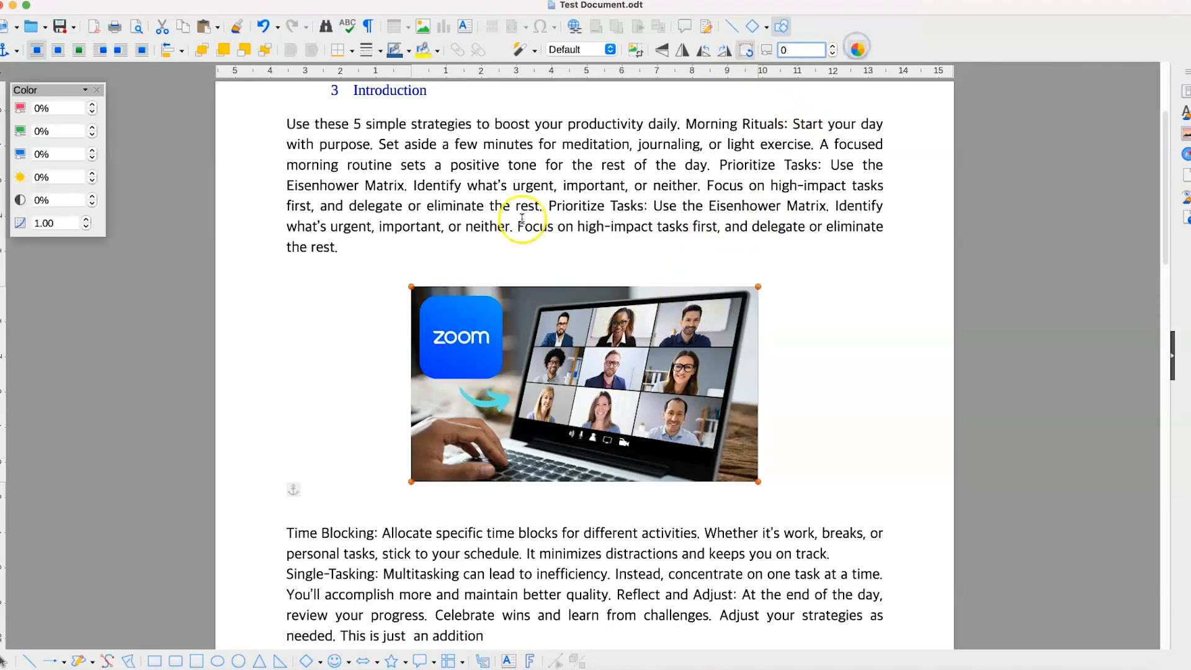
pyautogui.click(91, 203)
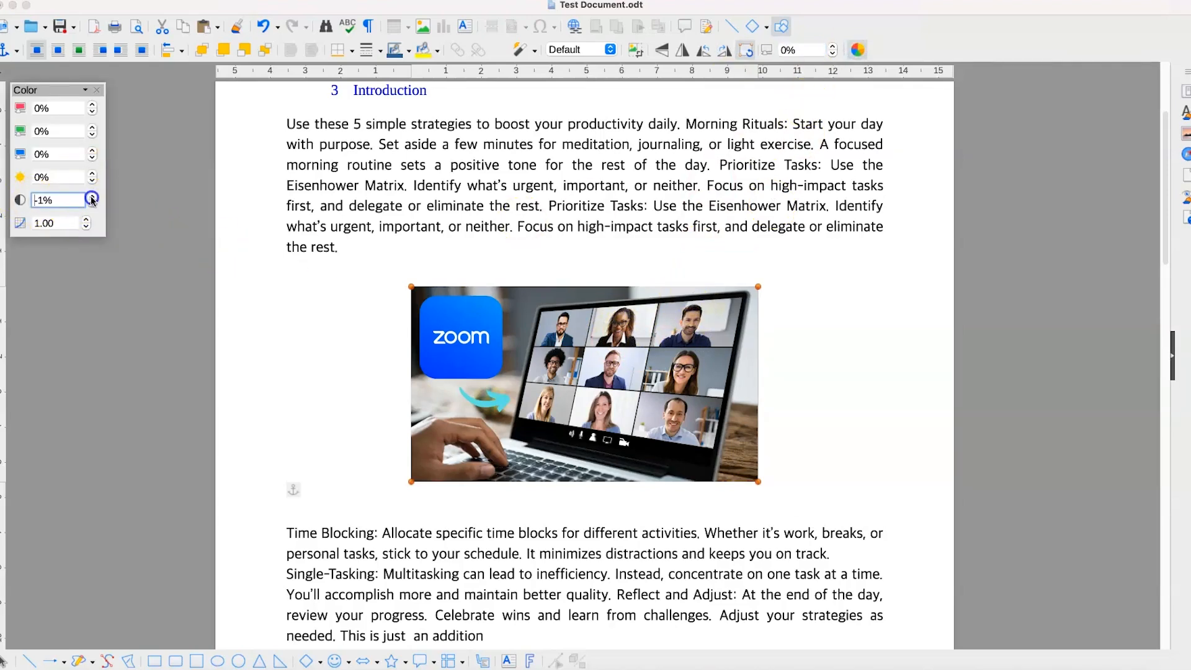
pyautogui.click(92, 198)
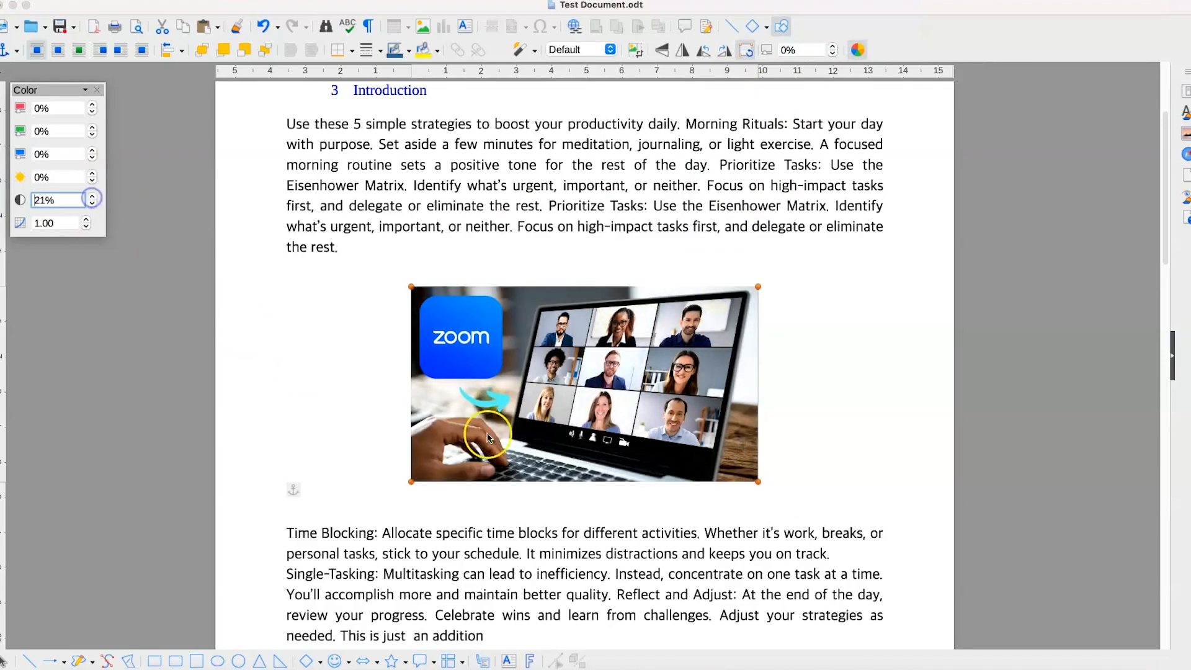
# Set the image's red to 6% and green to 5%, and close the color adjustments.
pyautogui.click(92, 108)
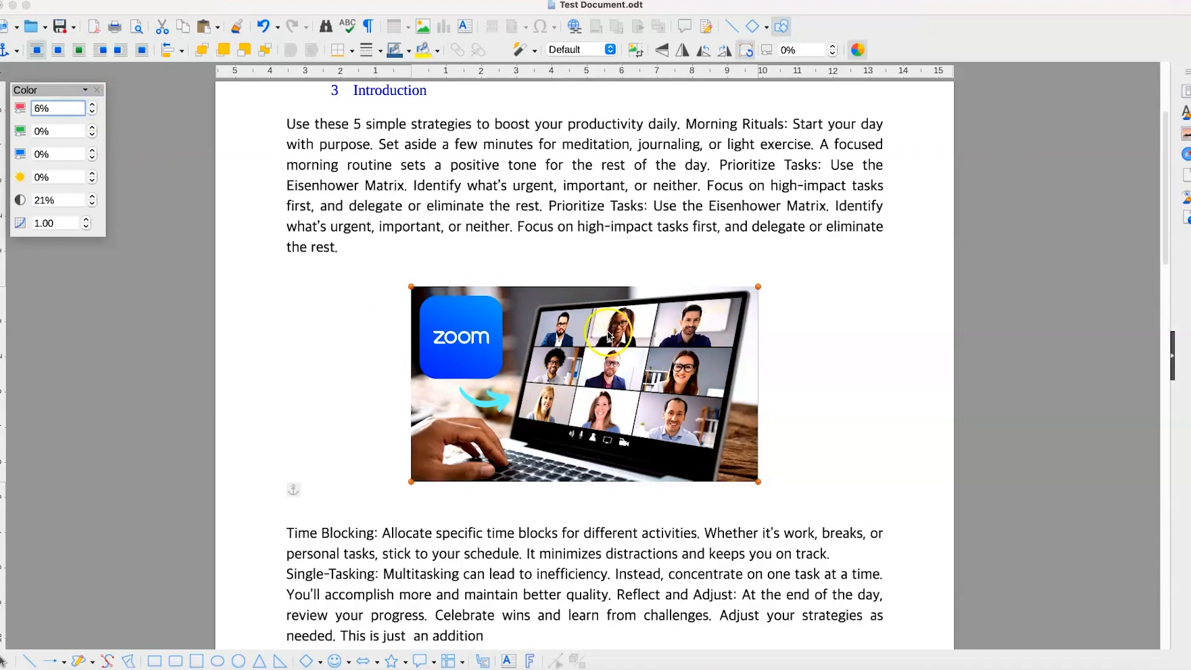
pyautogui.click(93, 129)
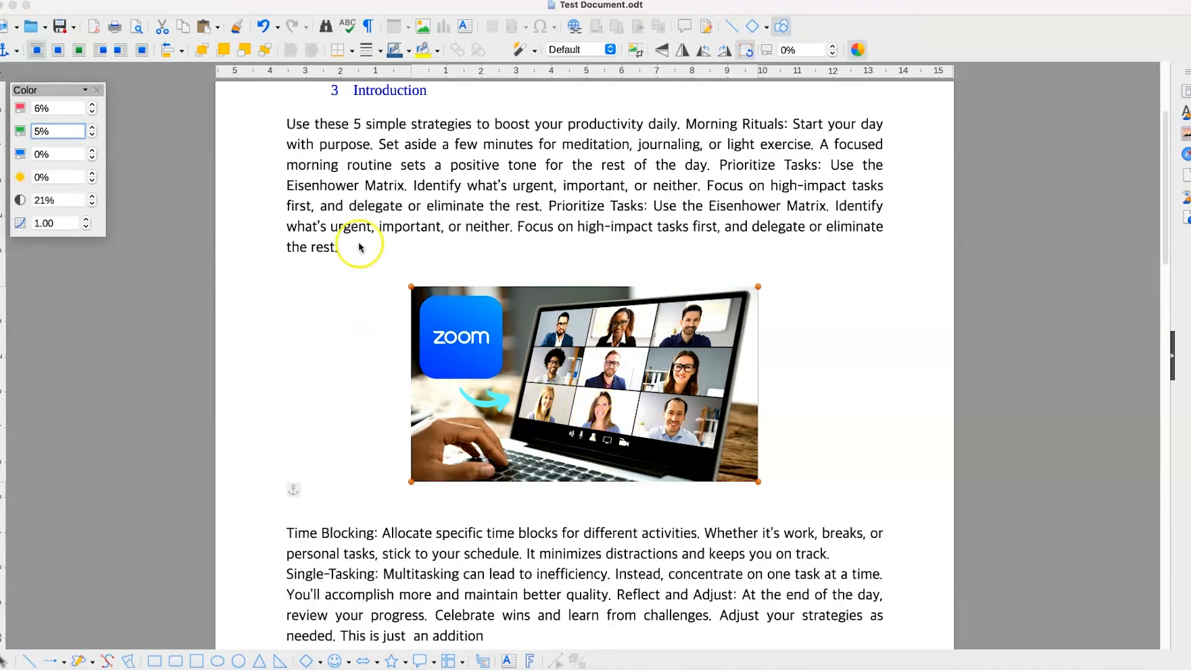
pyautogui.click(99, 90)
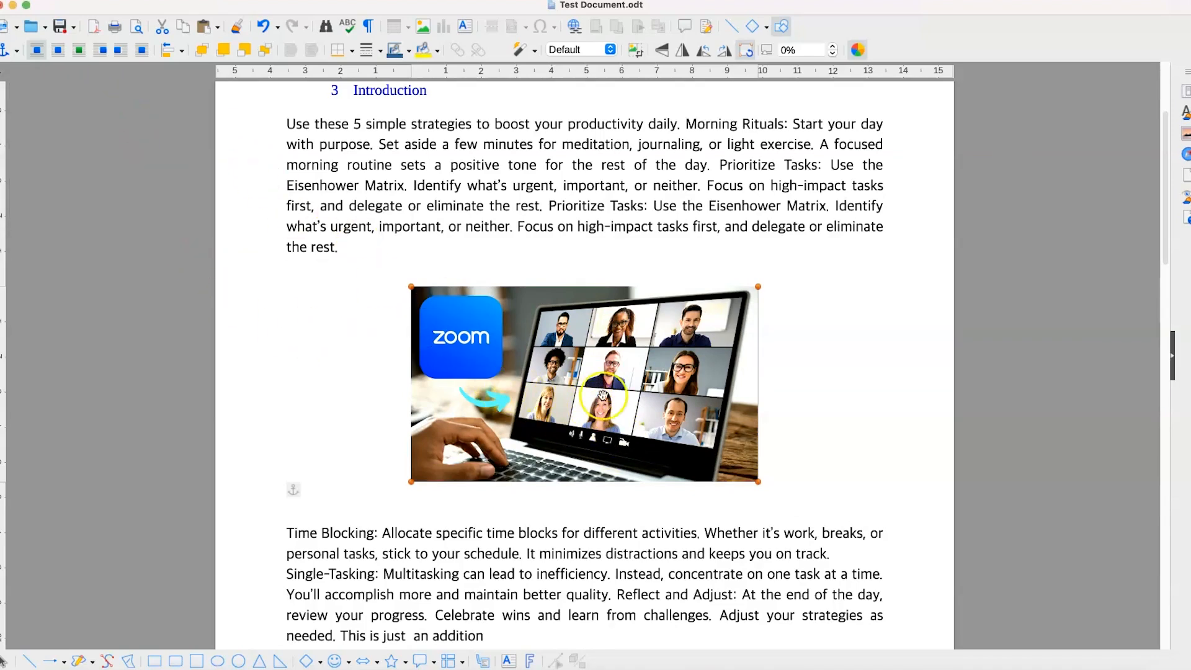
# Show the Gallery in the sidebar, and reselect the image to view its properties there.
pyautogui.click(516, 327)
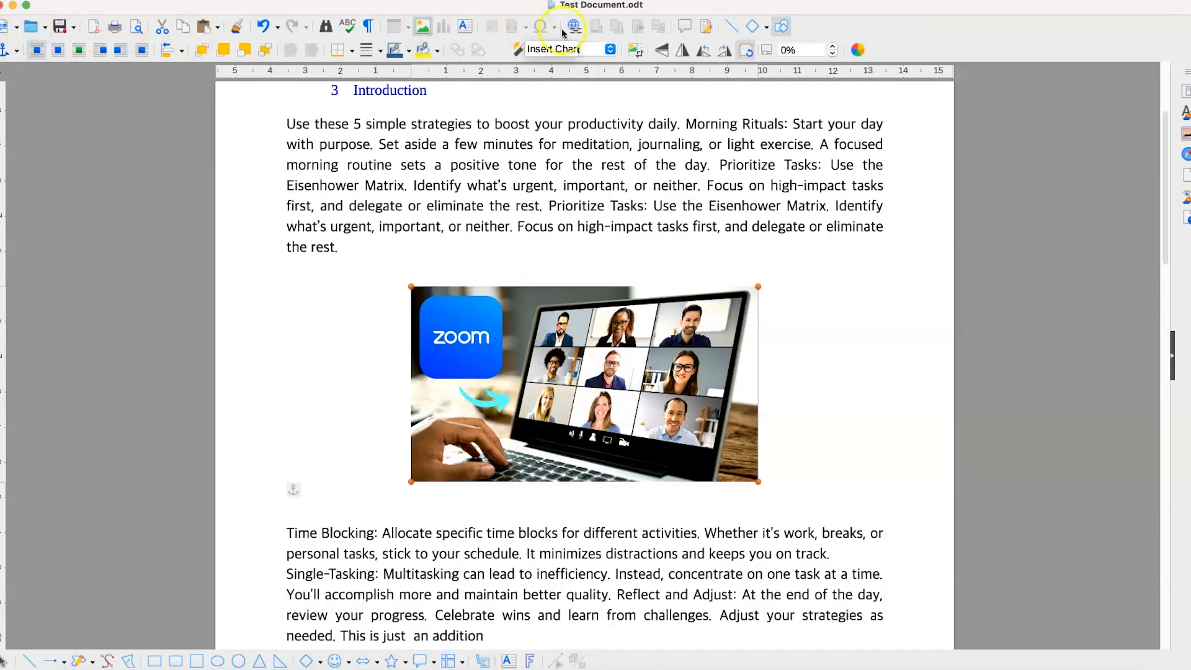
pyautogui.click(1174, 355)
pyautogui.press('Escape')
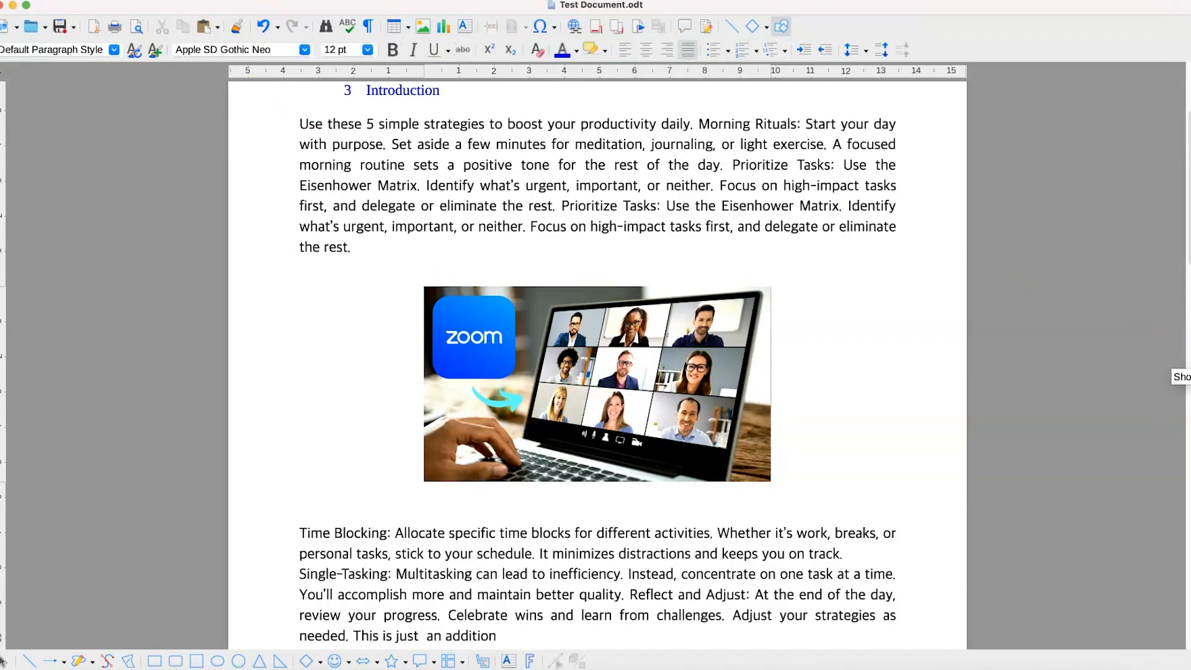
pyautogui.click(1178, 370)
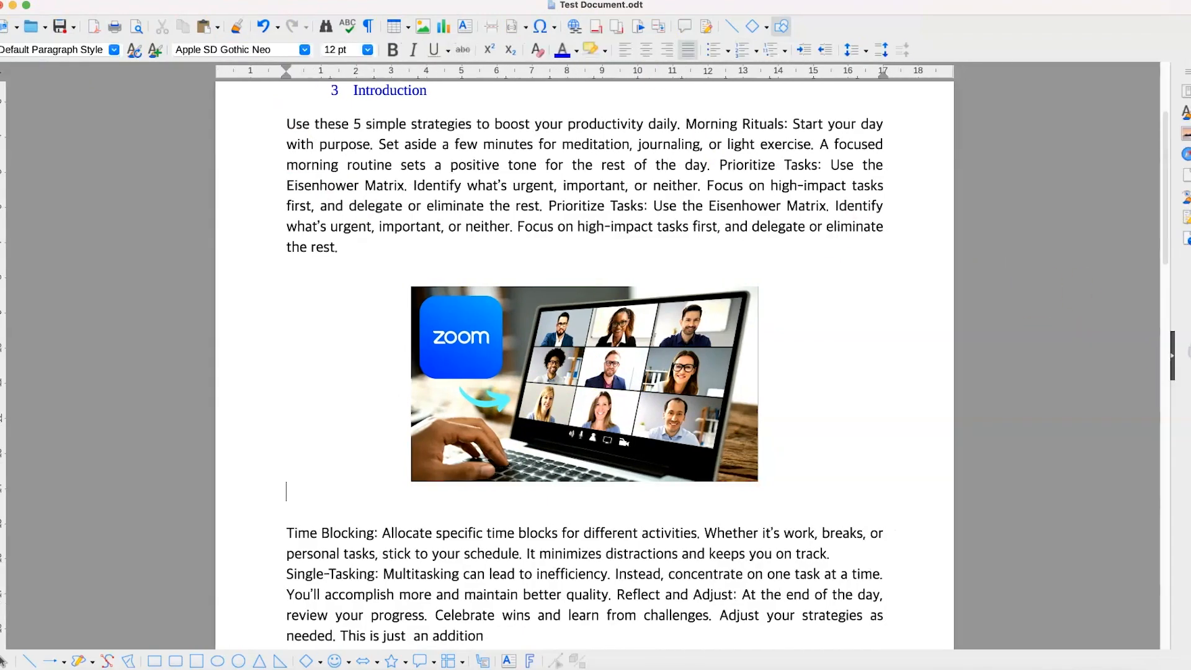
pyautogui.click(1187, 138)
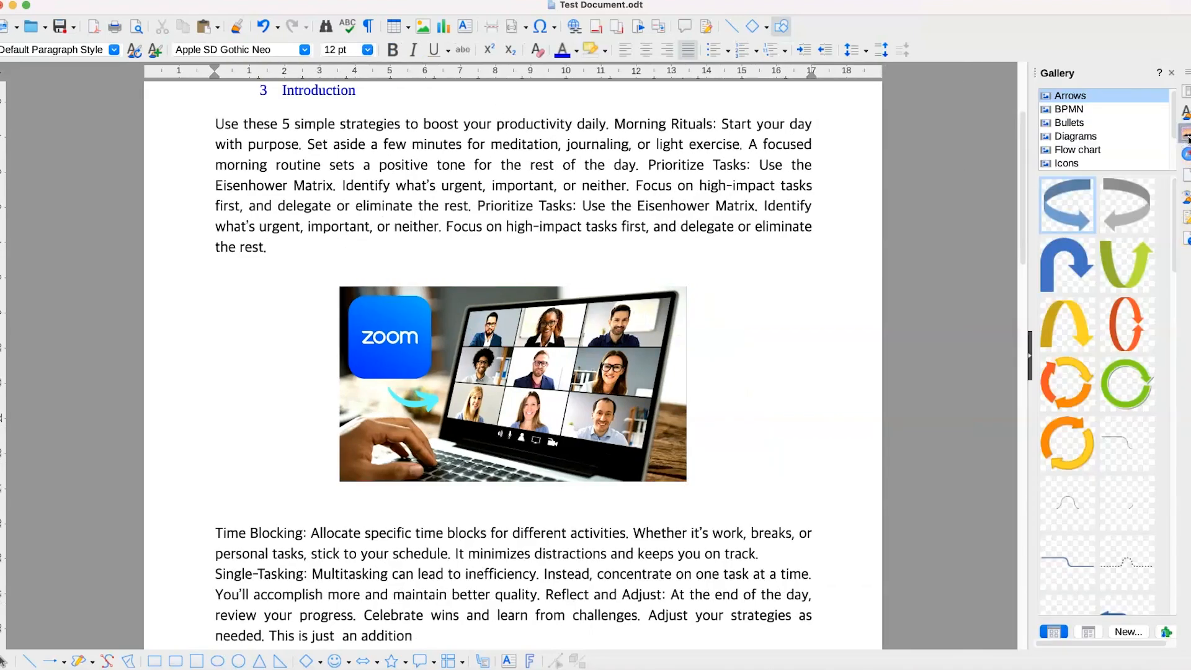
pyautogui.click(624, 354)
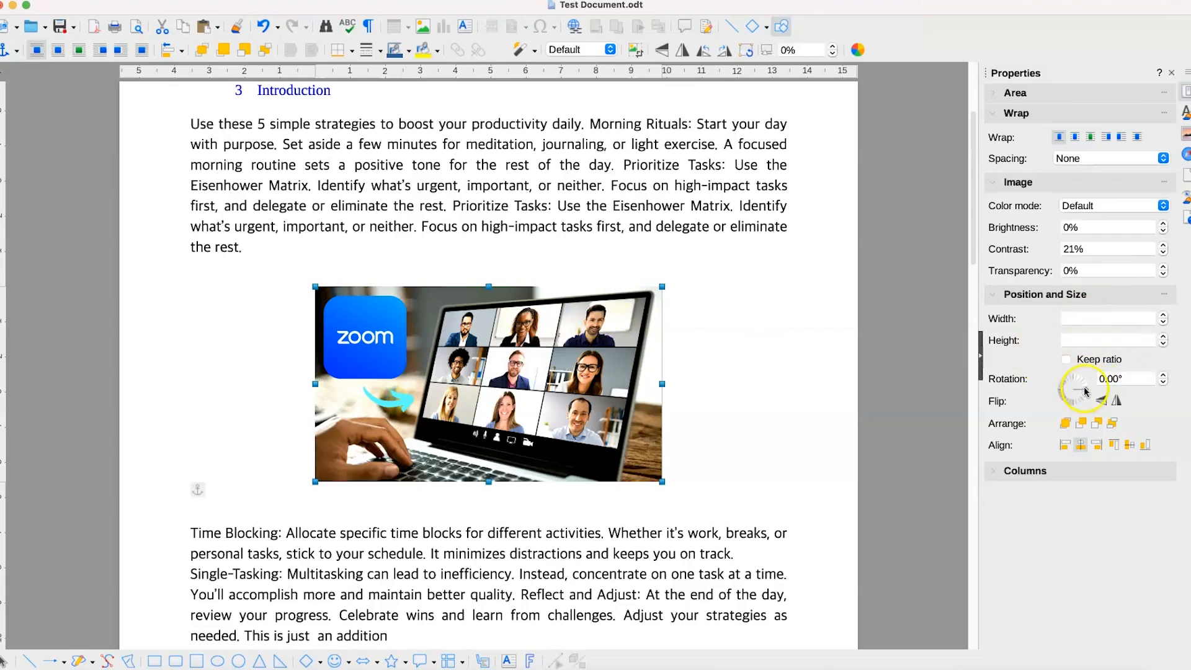
# Tilt the image slightly with the rotation dial and set its rotation back to 0°.
pyautogui.moveTo(1085, 389); pyautogui.dragTo(998, 361)
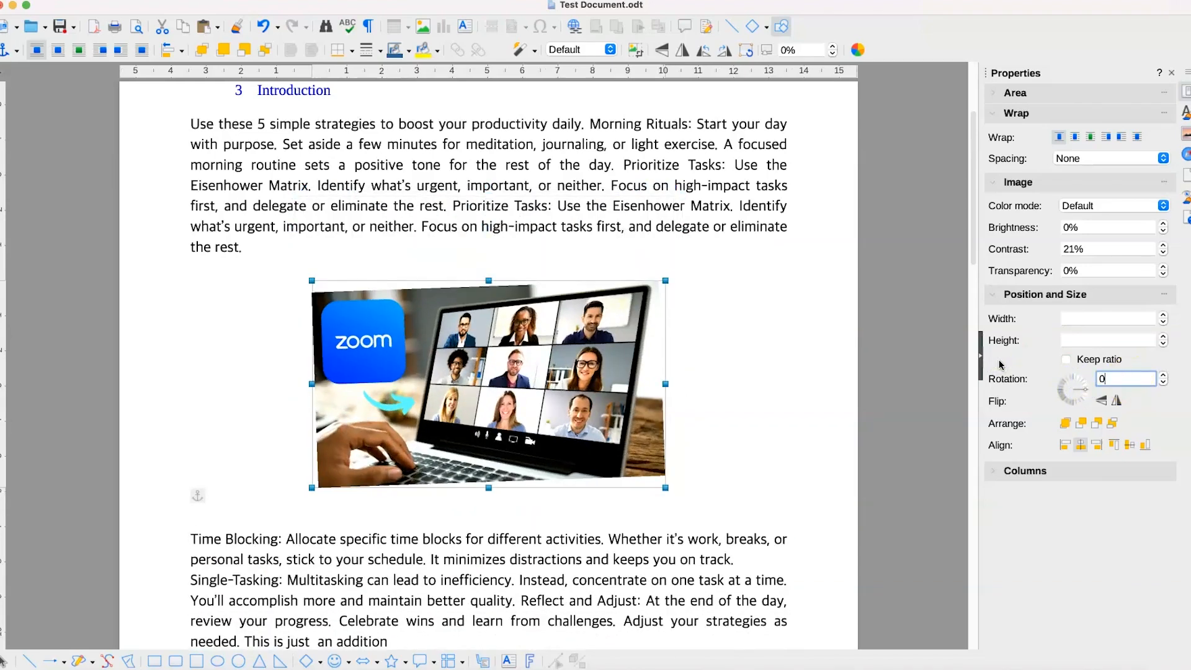
pyautogui.write('0')
pyautogui.press('Return')
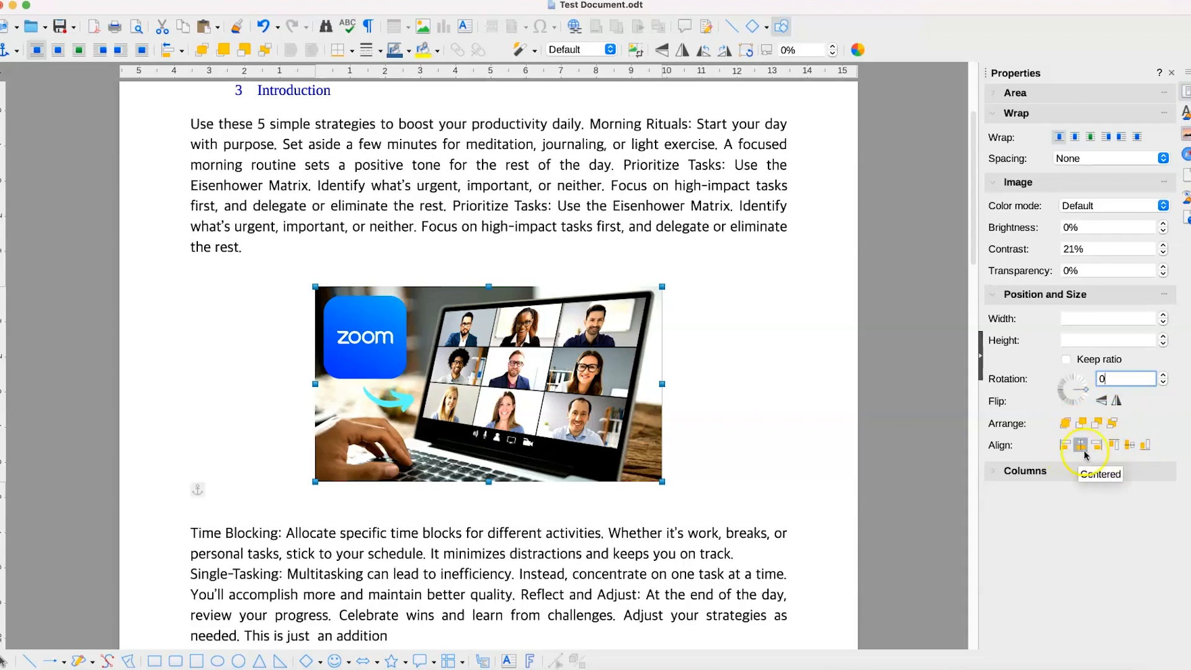
# Collapse the Columns section of the image's properties.
pyautogui.click(993, 476)
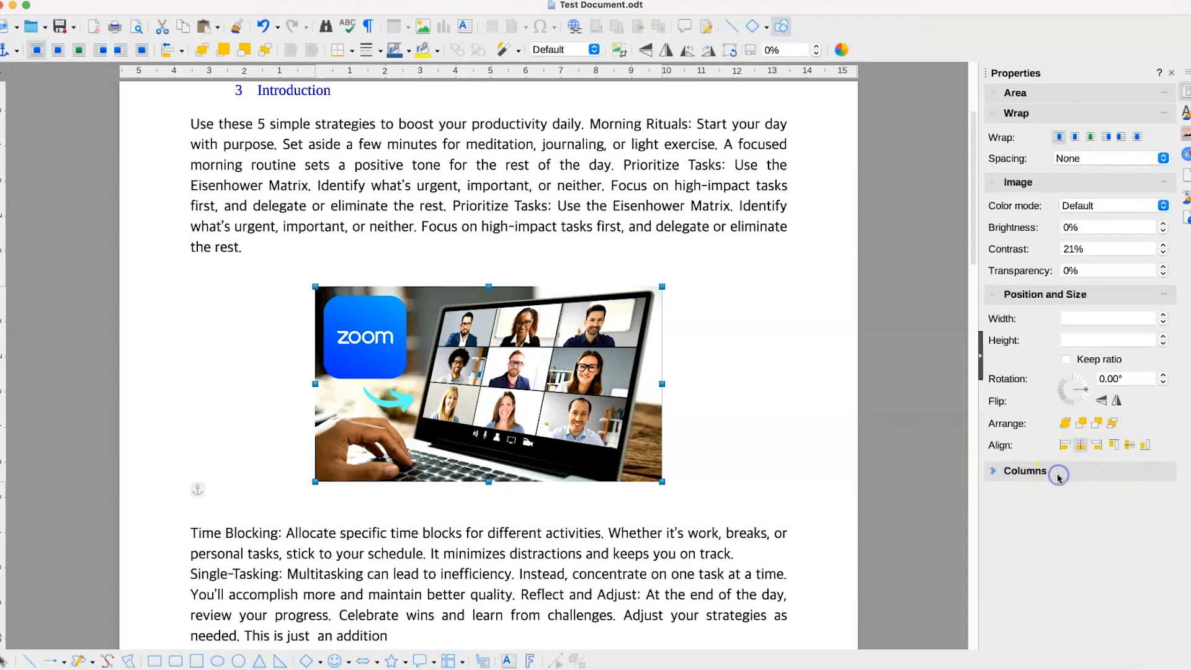